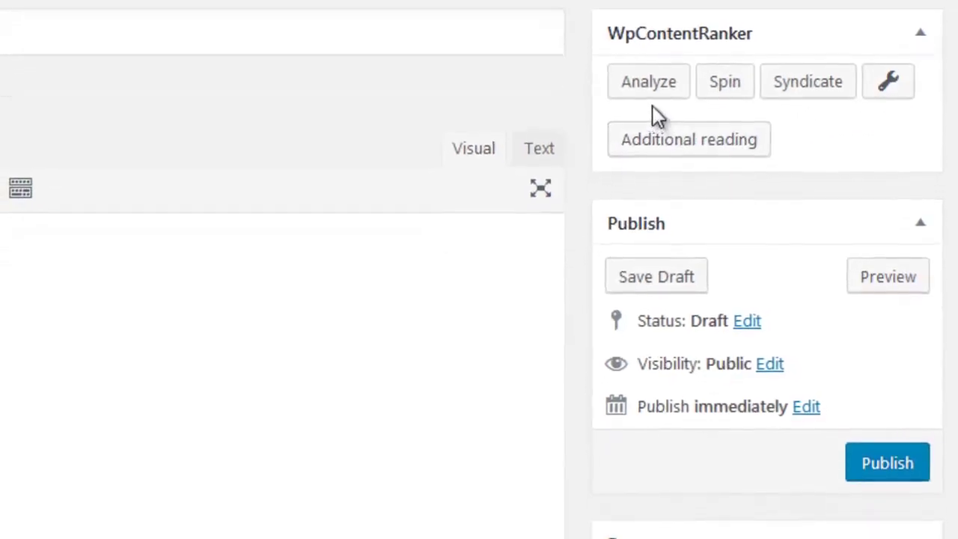
Step: Open the WpContentRanker analysis window and search for the keyword "learn how to salsa dance"
left_click(647, 112)
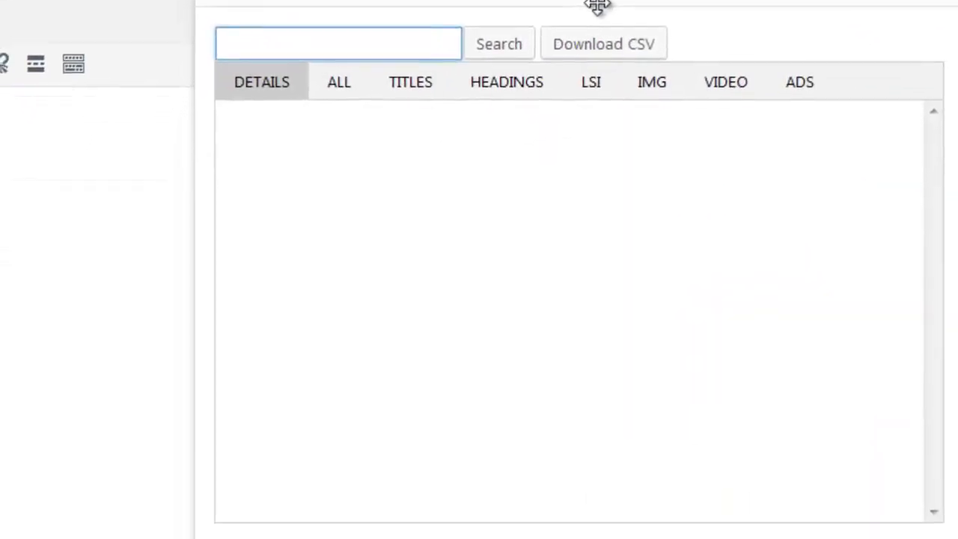
type("learn how")
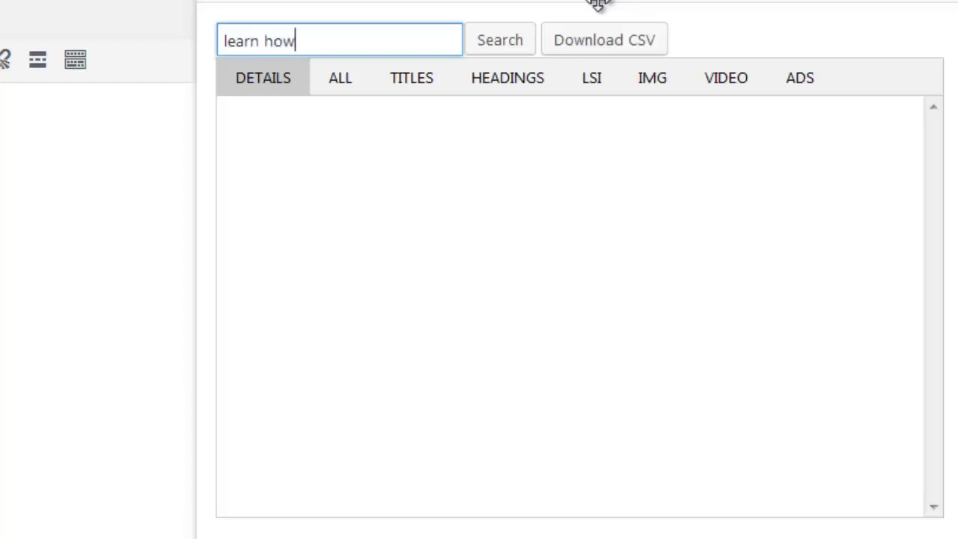
type(" to salsa dance")
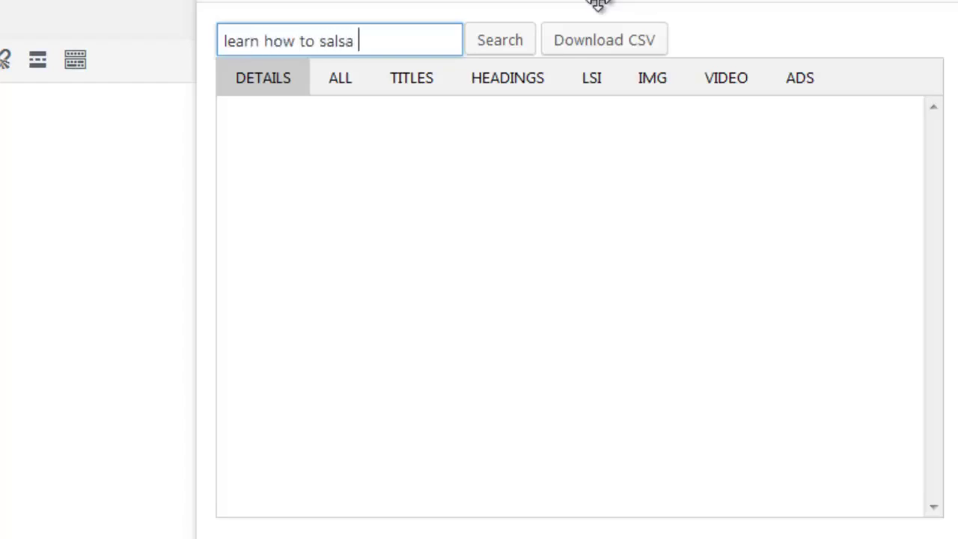
left_click(509, 41)
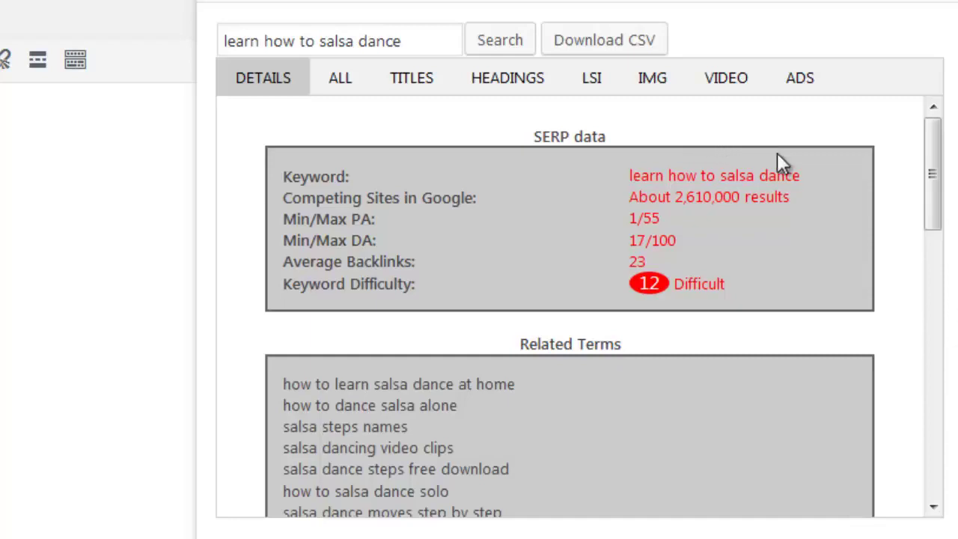
Step: Examine the keyword's SERP data, related terms, PA/DA and backlinks table, and video list in the analysis details
scroll(757, 176, "down", 3)
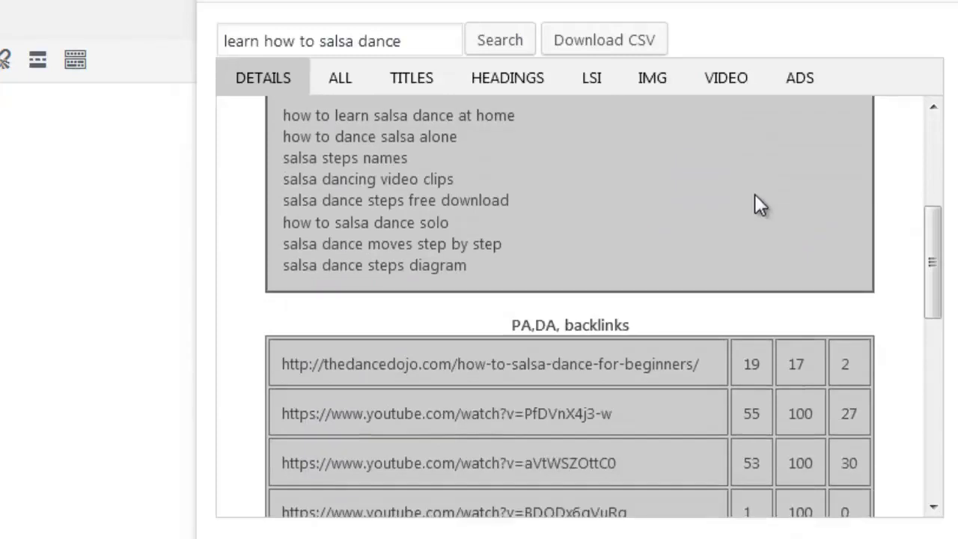
scroll(753, 211, "up", 2)
scroll(753, 225, "down", 3)
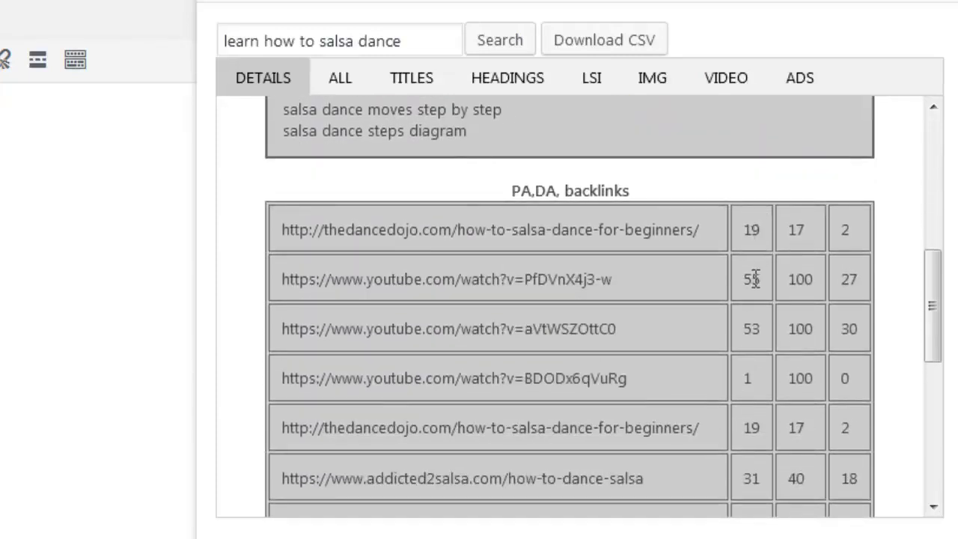
scroll(754, 284, "down", 5)
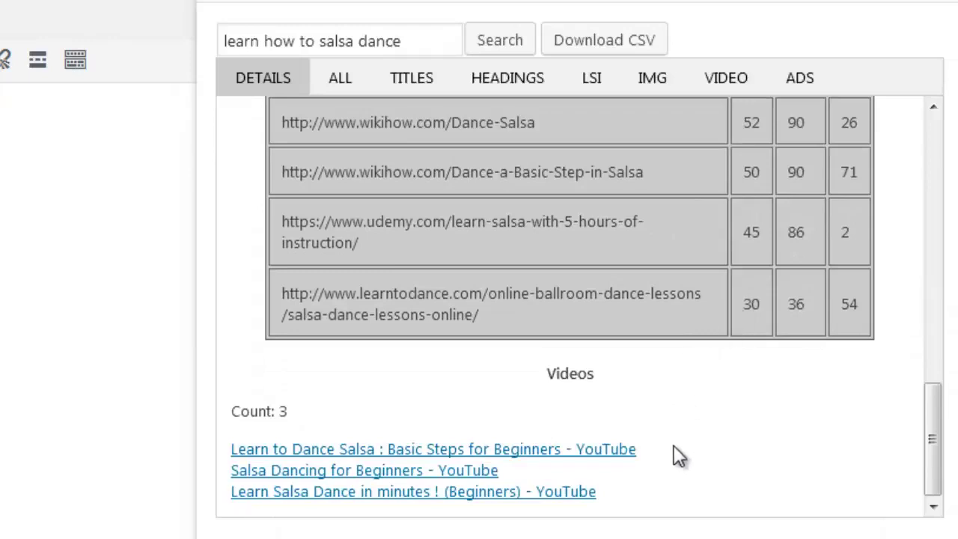
scroll(677, 455, "up", 10)
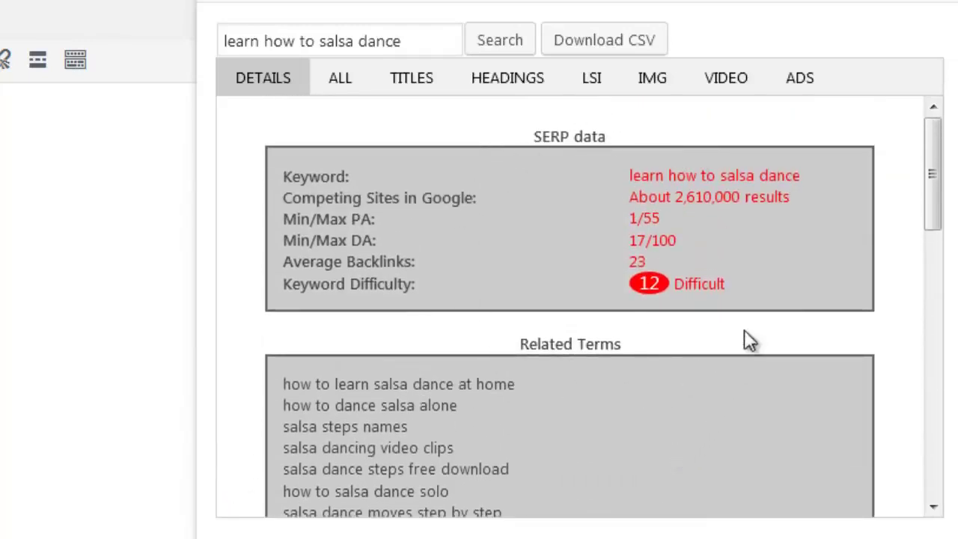
left_click_drag(790, 197, 634, 197)
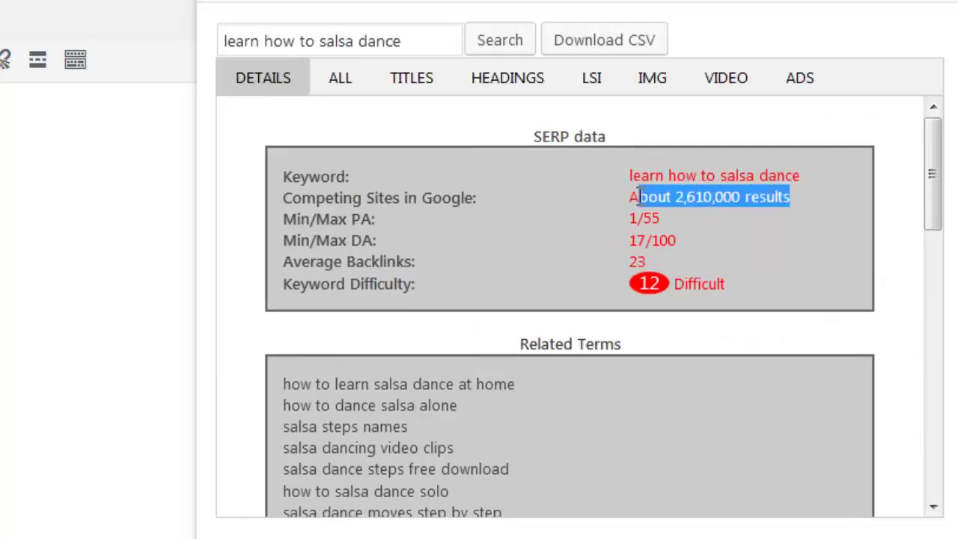
left_click(637, 197)
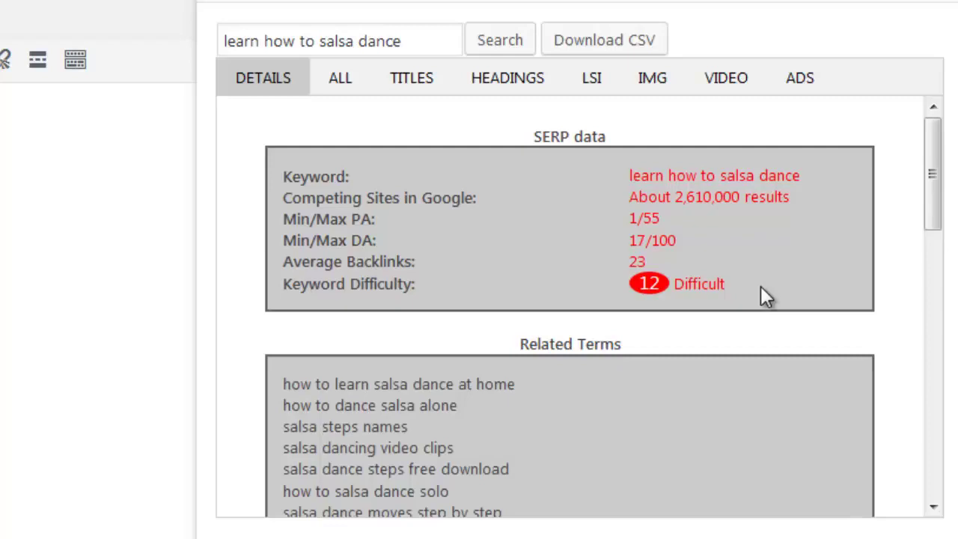
scroll(758, 303, "down", 2)
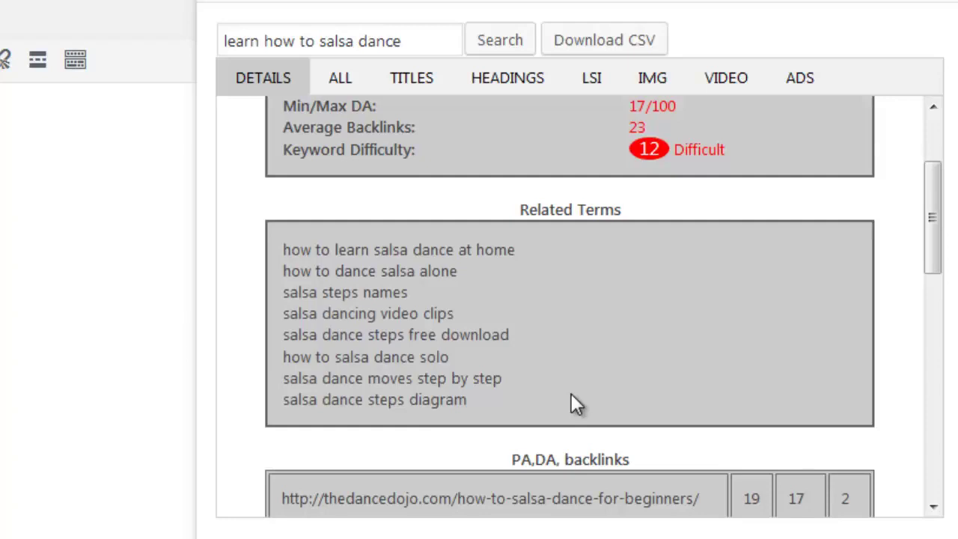
scroll(856, 379, "down", 4)
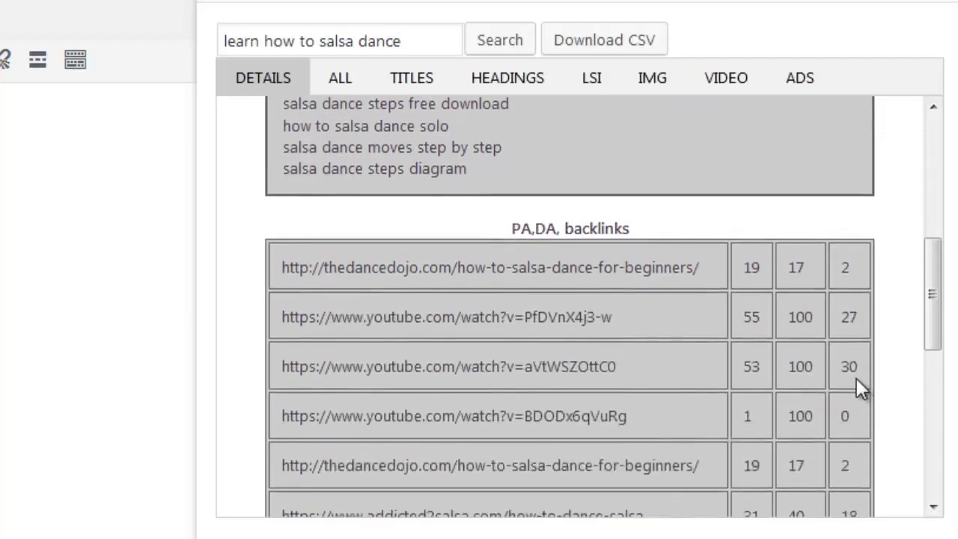
left_click_drag(943, 325, 943, 349)
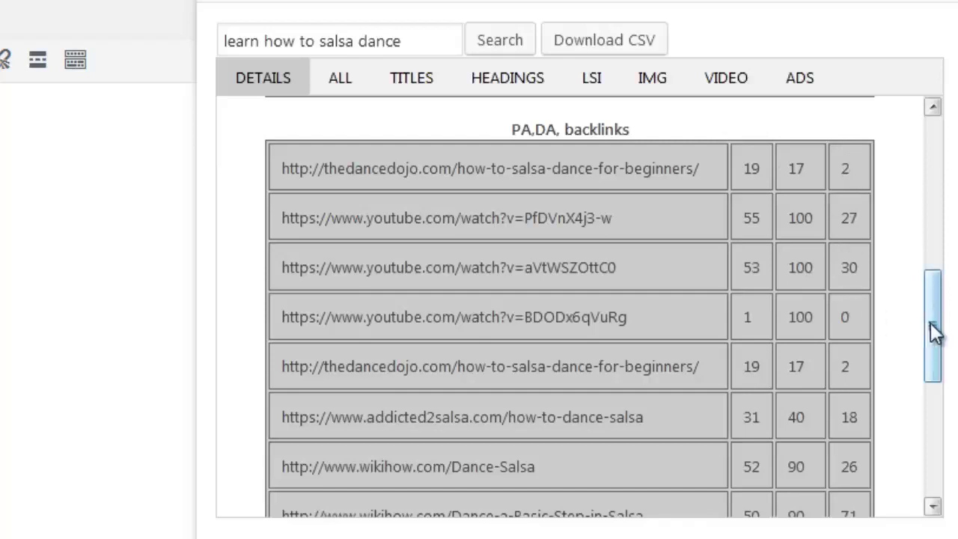
left_click_drag(935, 331, 932, 463)
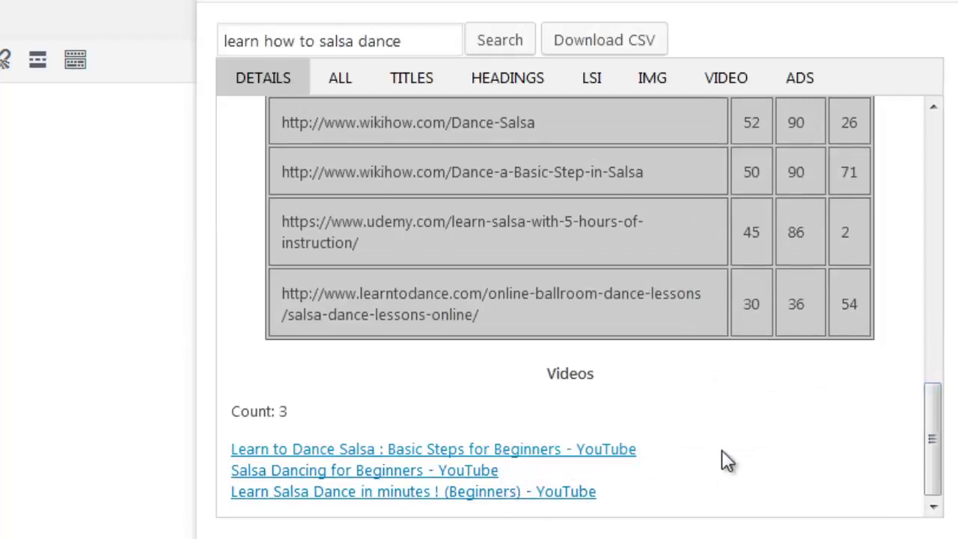
scroll(721, 450, "up", 10)
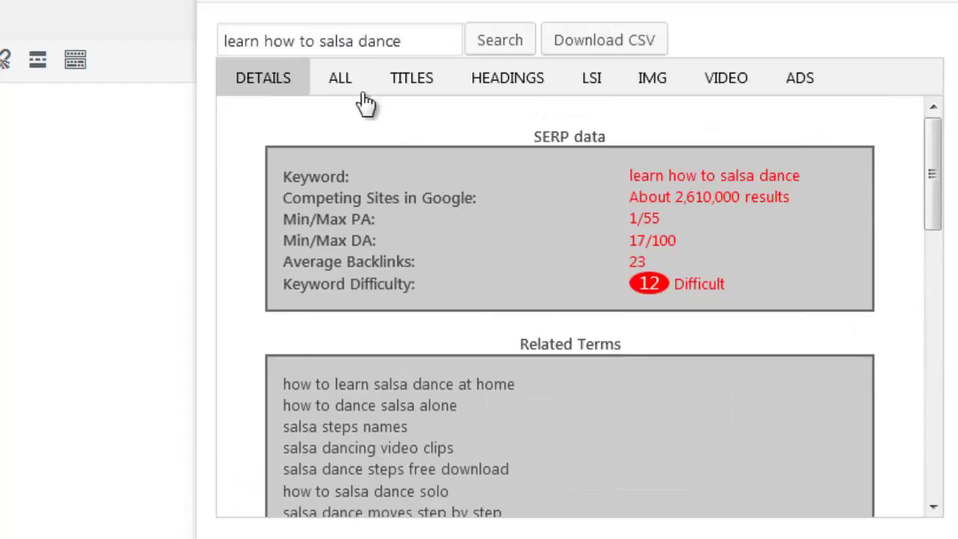
Step: Review the extracted text of the ranking pages, from the first result through the sixth
left_click(342, 79)
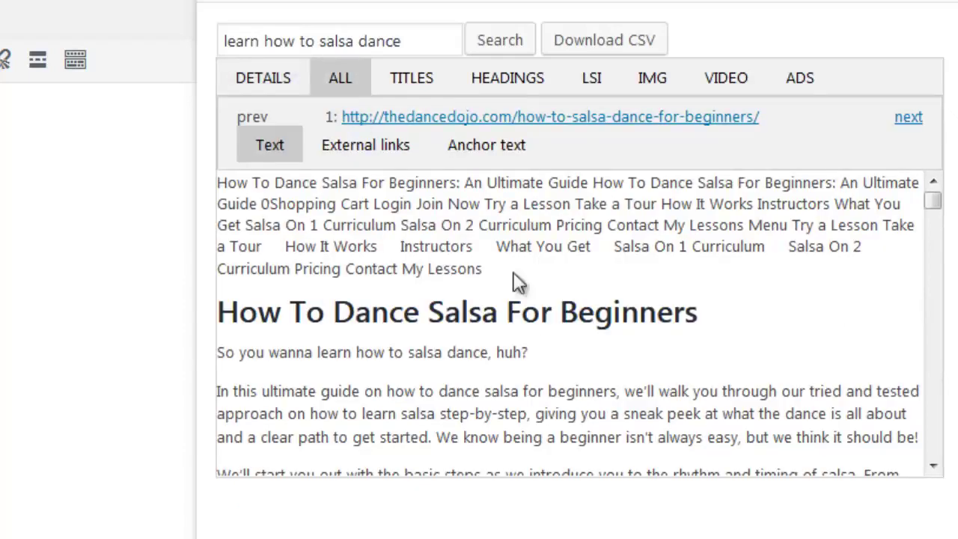
scroll(728, 314, "down", 10)
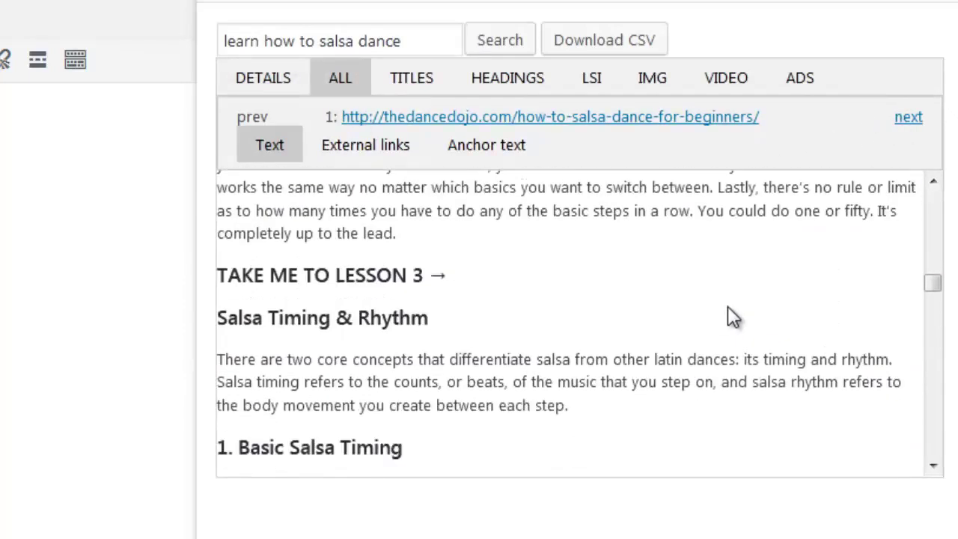
scroll(696, 336, "down", 4)
scroll(668, 367, "up", 15)
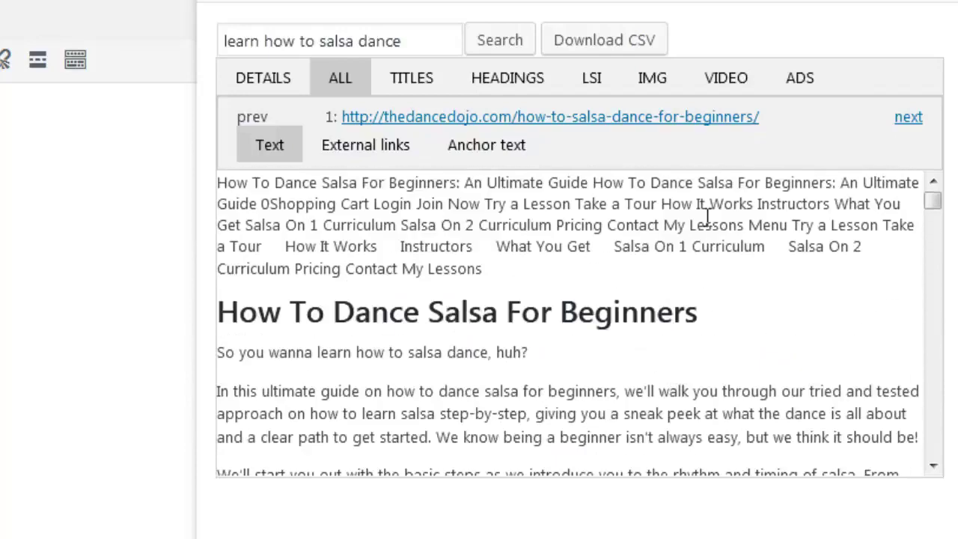
left_click(907, 118)
left_click(906, 117)
left_click(907, 118)
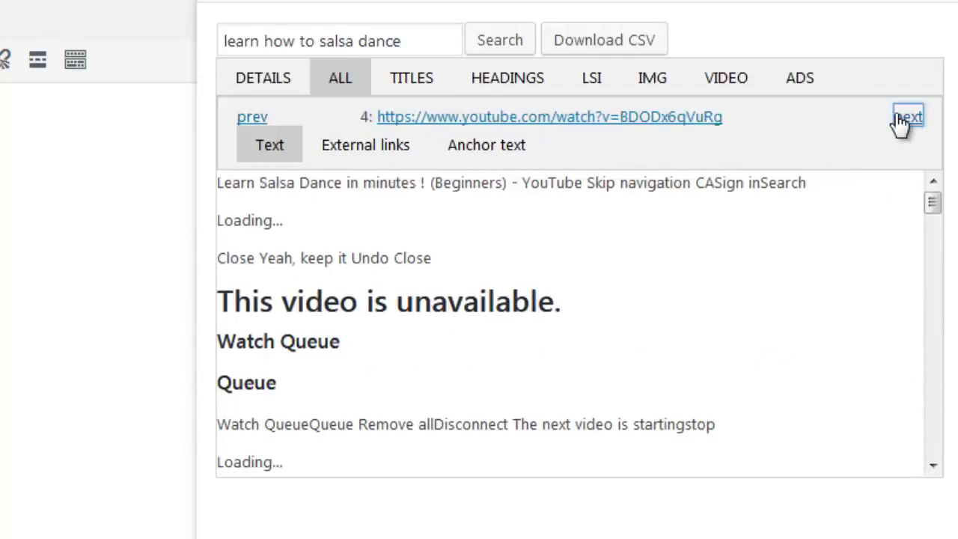
left_click(907, 117)
left_click(907, 117)
Step: Check the external links and anchor text of the sixth and seventh ranking pages
left_click(387, 150)
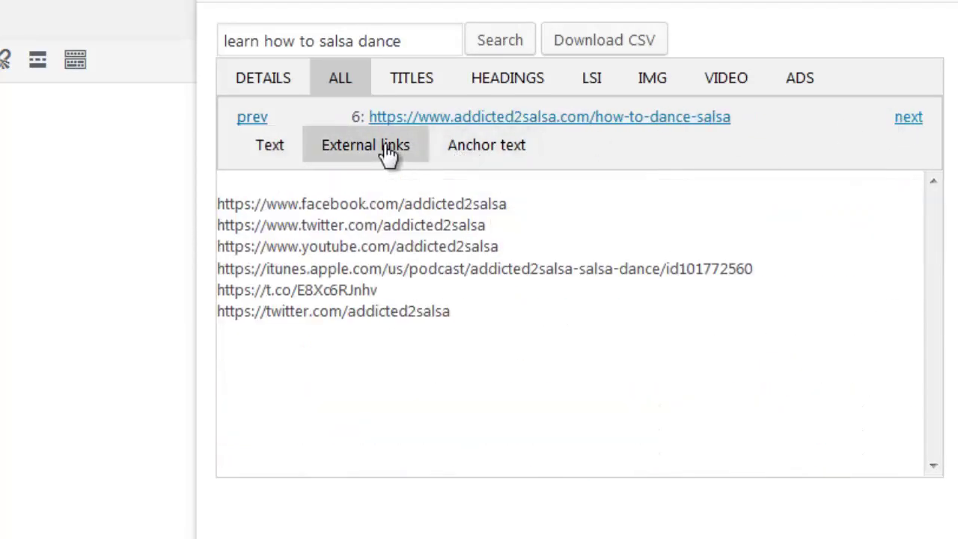
left_click(491, 156)
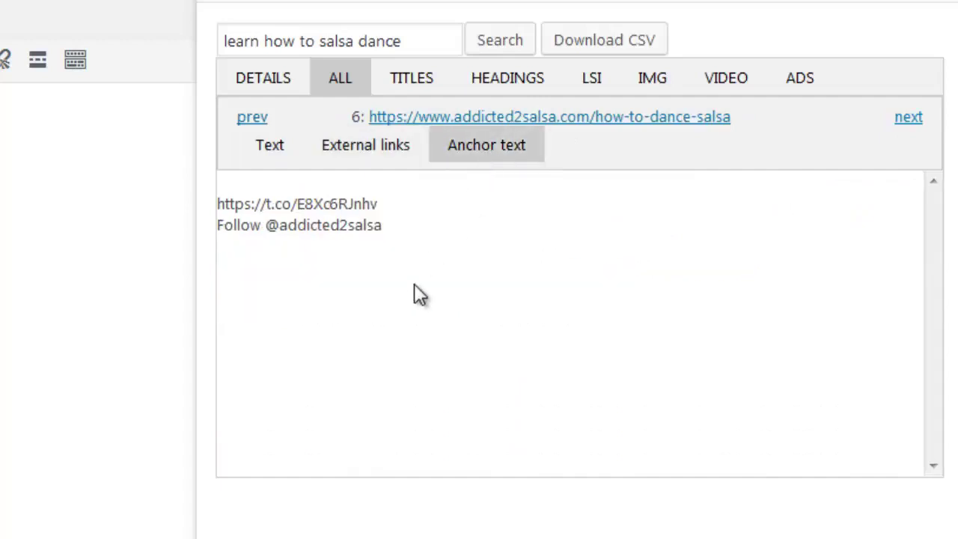
left_click(906, 117)
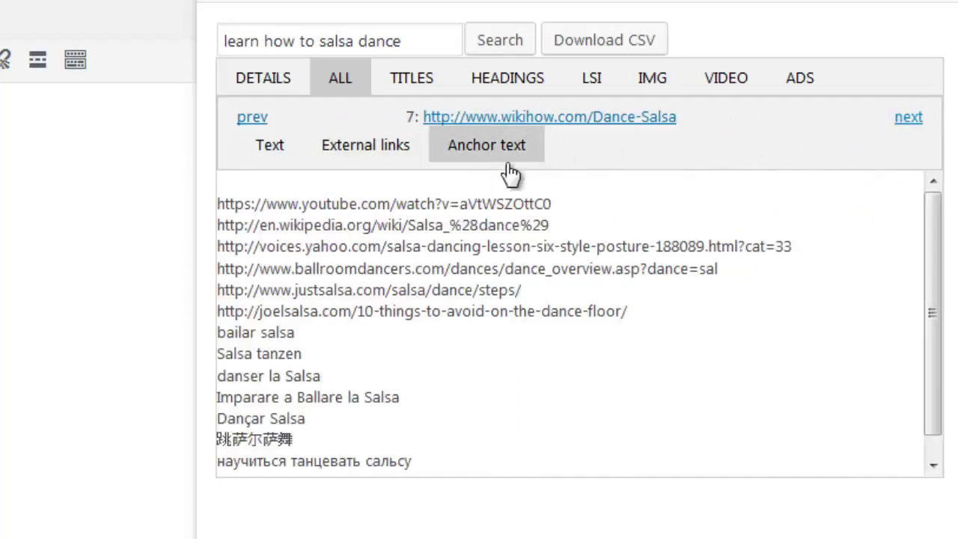
left_click(402, 152)
Step: Return to the extracted text of the first ranking page, thedancedojo.com
left_click(274, 151)
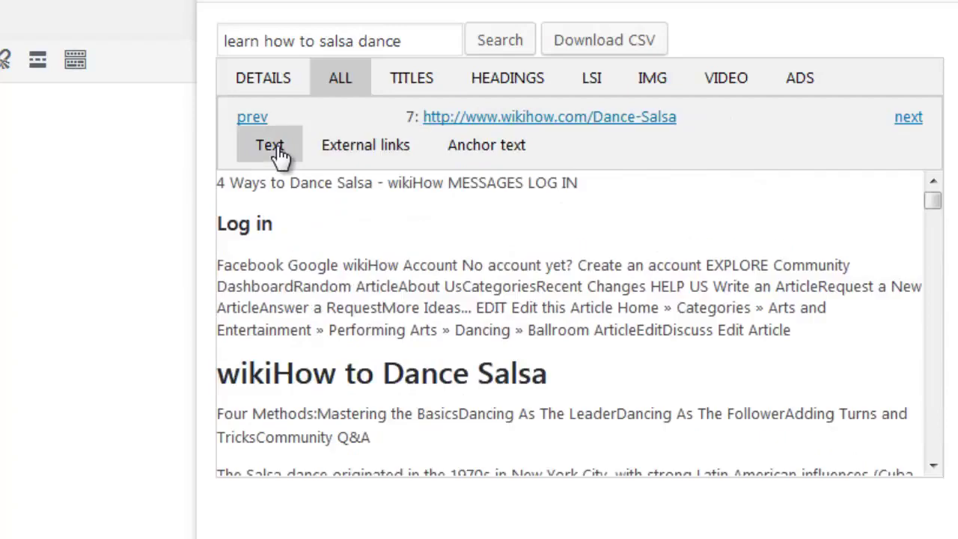
left_click(257, 124)
left_click(257, 119)
left_click(257, 120)
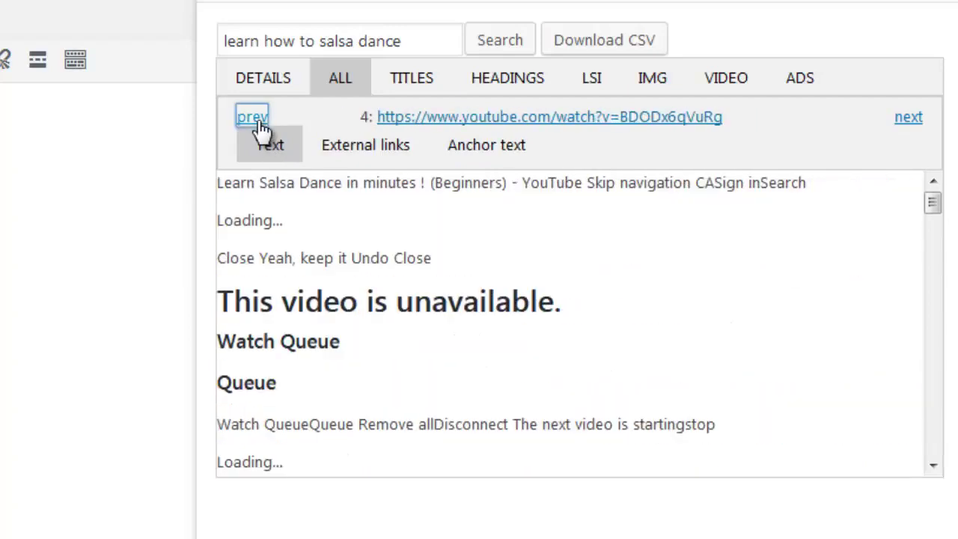
left_click(256, 120)
left_click(256, 120)
left_click(257, 119)
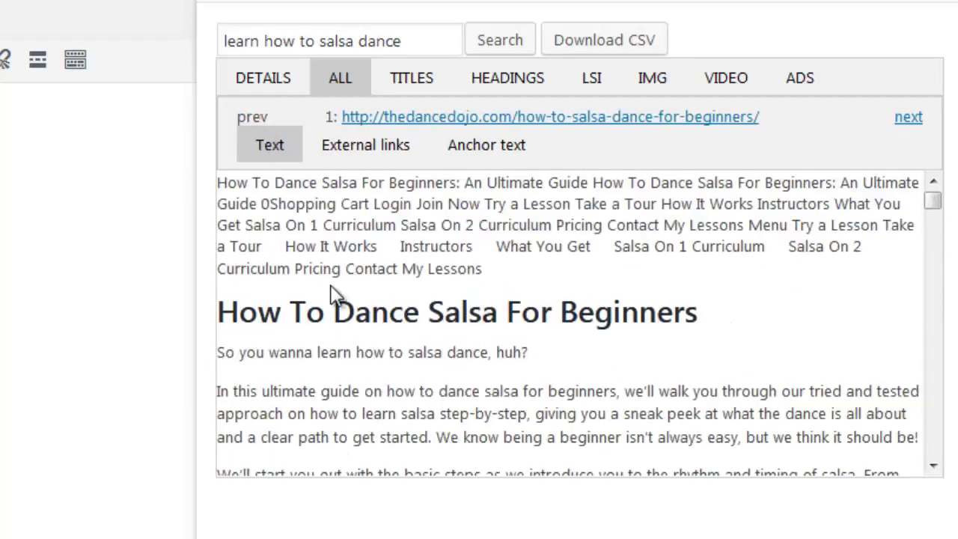
Step: Move the WpContentRanker window beside the post editor and insert the "We'll start you out" and "To make things easy" paragraphs into the post body
scroll(336, 294, "down", 2)
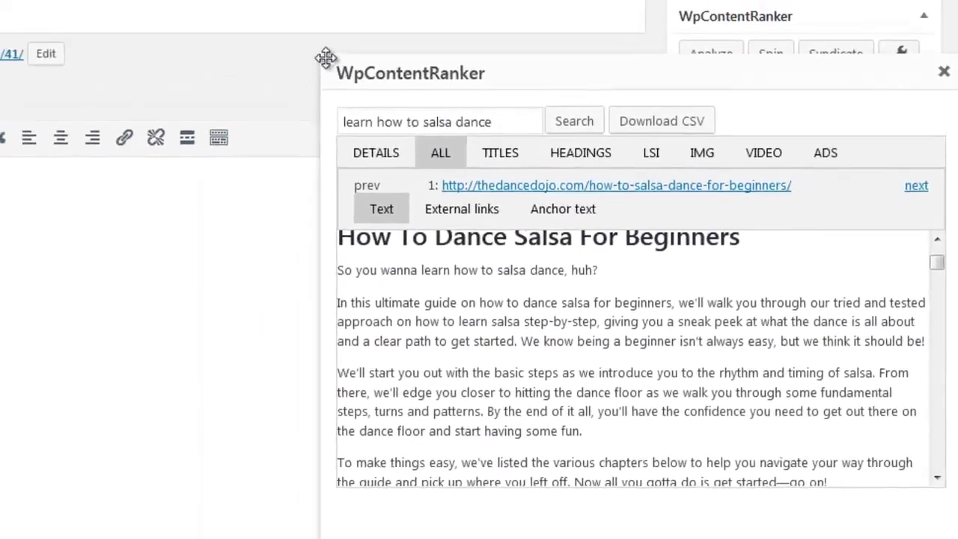
left_click_drag(325, 57, 177, 0)
left_click_drag(371, 0, 393, 64)
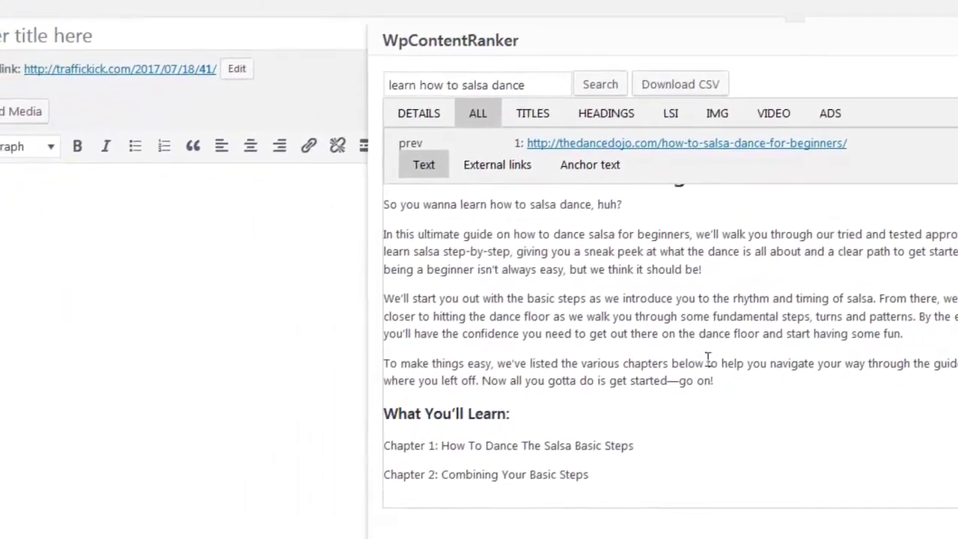
left_click_drag(676, 389, 351, 306)
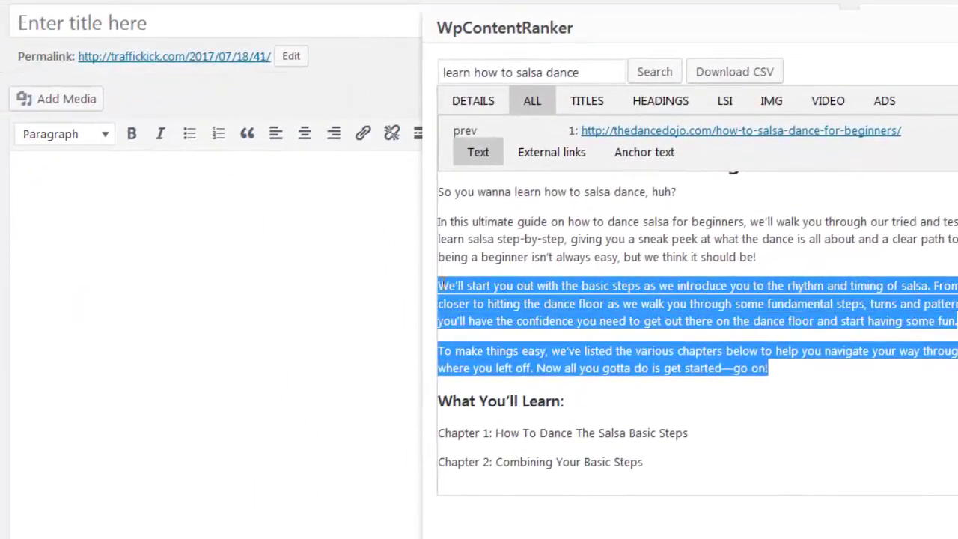
left_click_drag(442, 285, 160, 289)
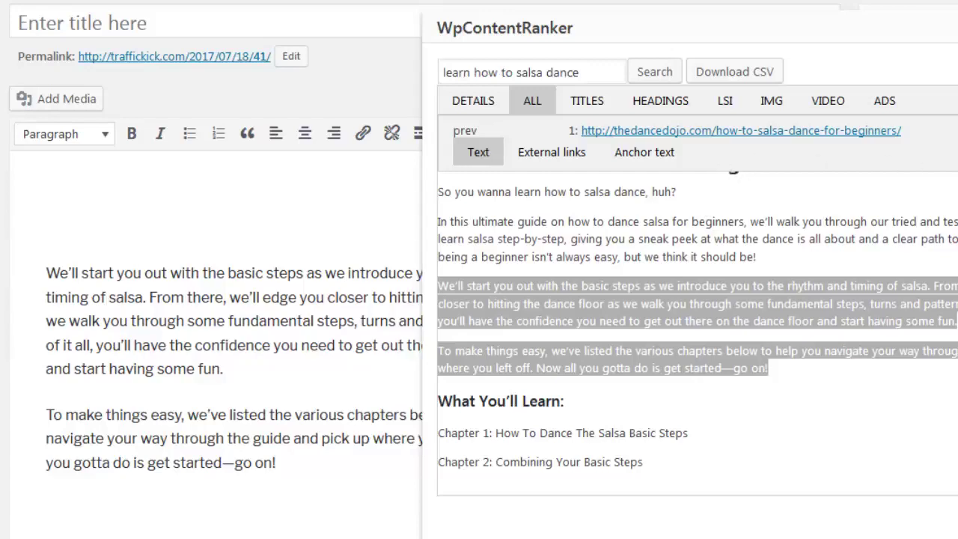
Step: Insert the "To make things easy" paragraph from the fifth ranking page below the existing post text
left_click(954, 130)
left_click(954, 130)
left_click(954, 130)
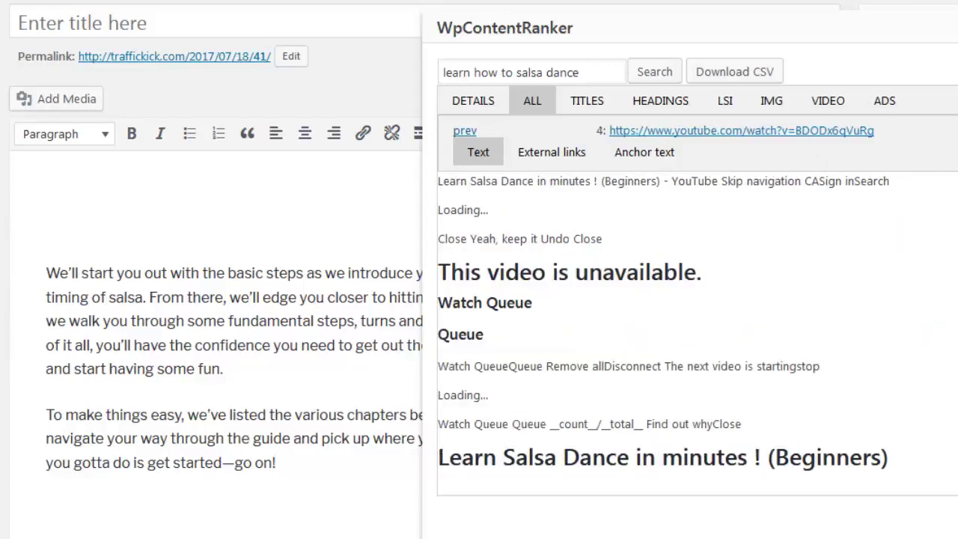
left_click(954, 130)
scroll(743, 349, "down", 3)
left_click_drag(770, 370, 419, 365)
left_click_drag(473, 352, 348, 497)
scroll(349, 497, "down", 1)
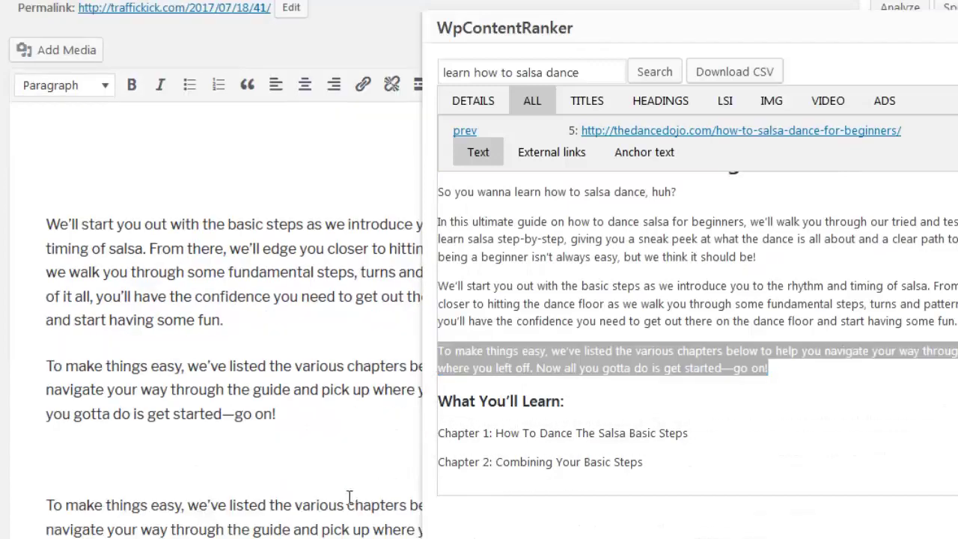
Step: Insert the "After watching and practicing" paragraph from the sixth ranking page, addicted2salsa.com, at the end of the post
left_click(547, 451)
key("Right")
key("Right")
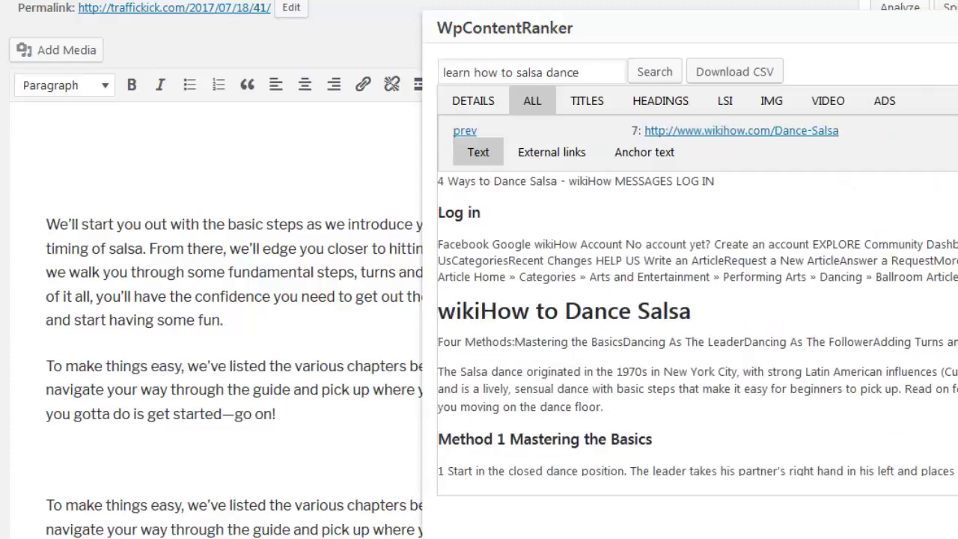
left_click(470, 133)
scroll(621, 374, "down", 3)
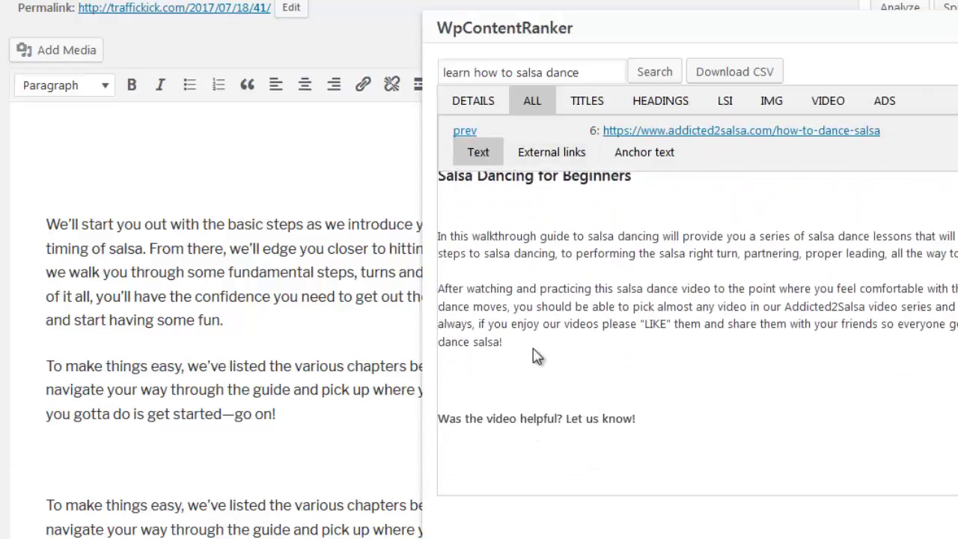
left_click_drag(523, 350, 437, 286)
left_click(362, 389)
scroll(364, 389, "down", 4)
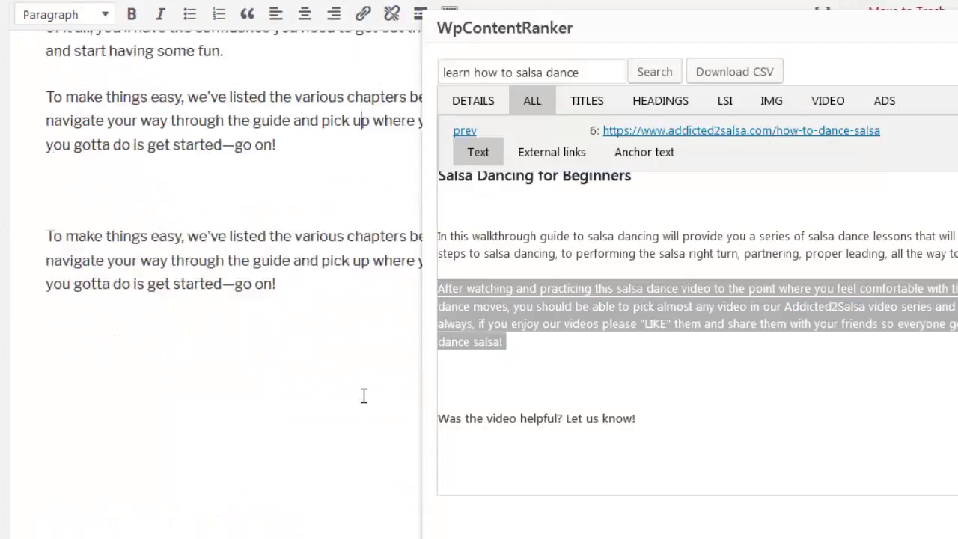
left_click_drag(512, 301, 164, 404)
scroll(222, 448, "up", 5)
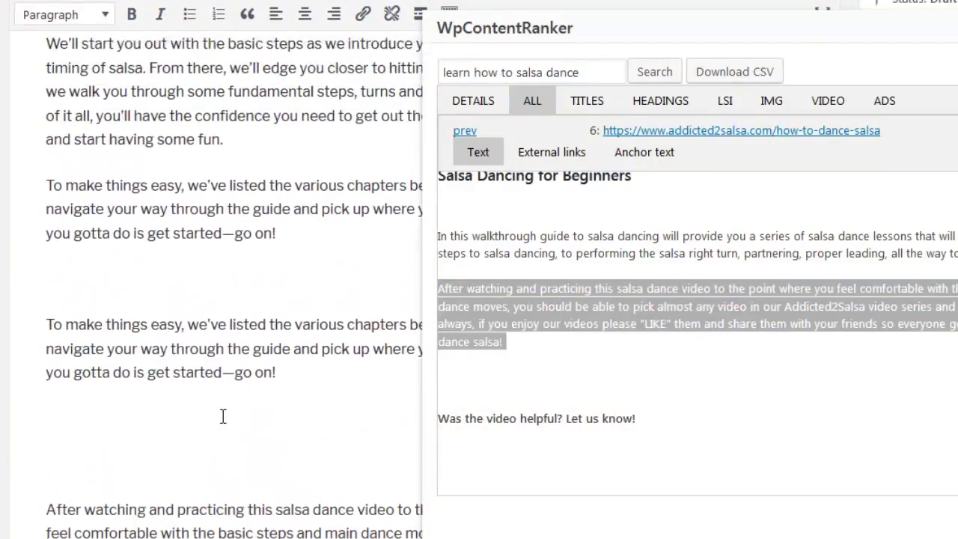
Step: Add an empty line between the "We'll start you out" and "To make things easy" paragraphs of the post
left_click(299, 219)
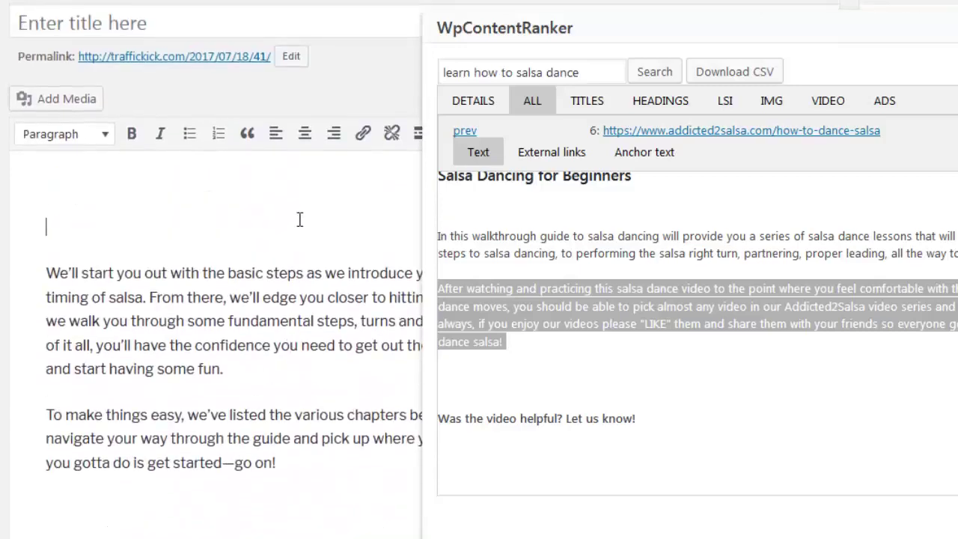
left_click(252, 368)
key("Return")
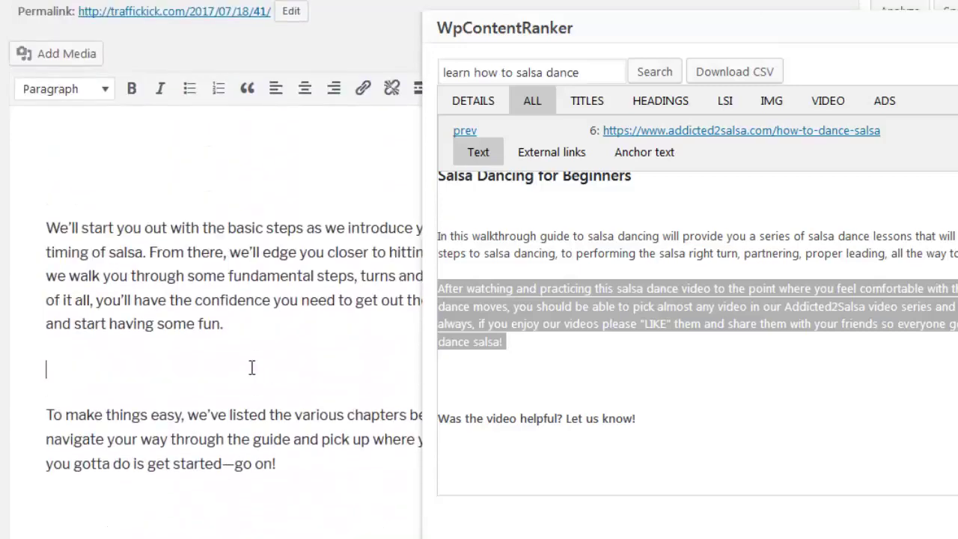
left_click(336, 180)
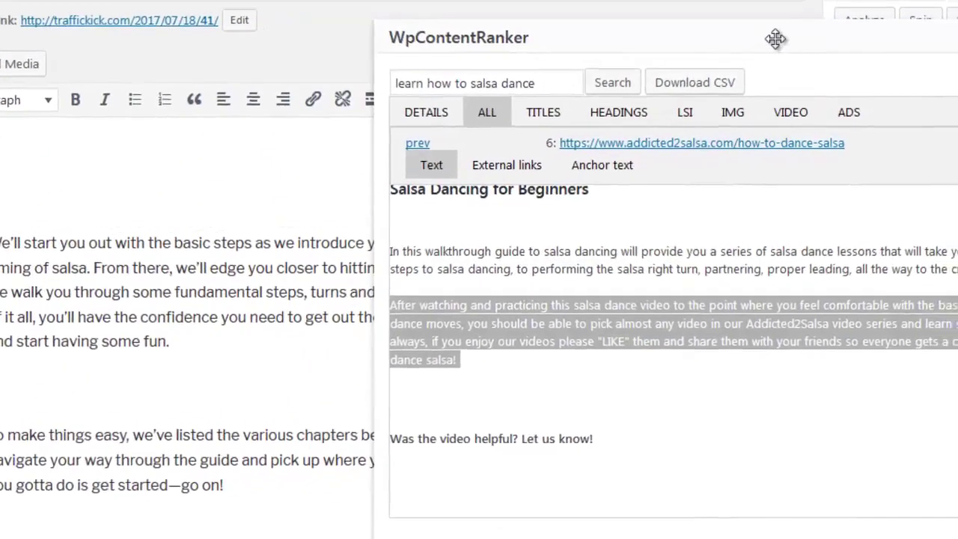
left_click_drag(771, 33, 653, 80)
left_click(538, 111)
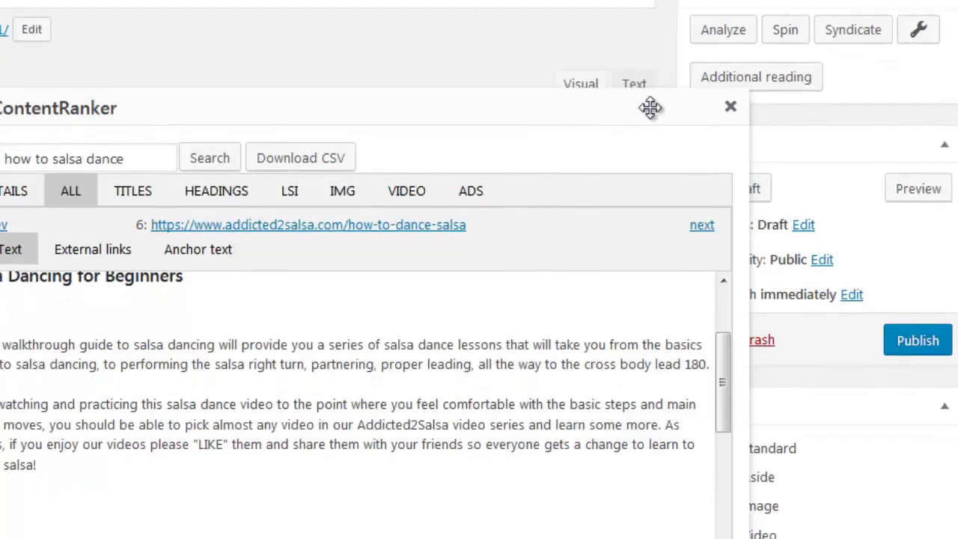
left_click_drag(652, 134, 866, 77)
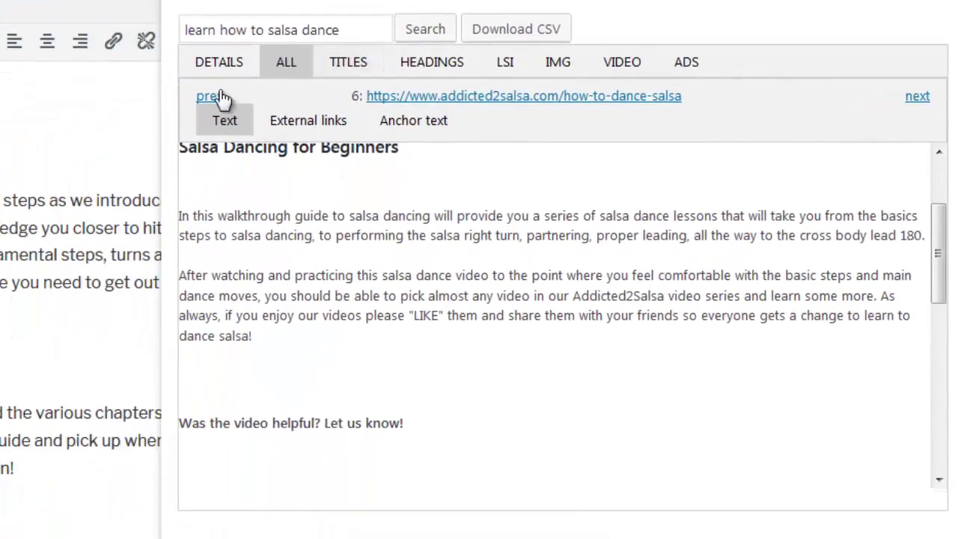
Step: Step back from the sixth ranking page to the first, thedancedojo.com, and look at its external links and extracted text
left_click(218, 127)
left_click(220, 98)
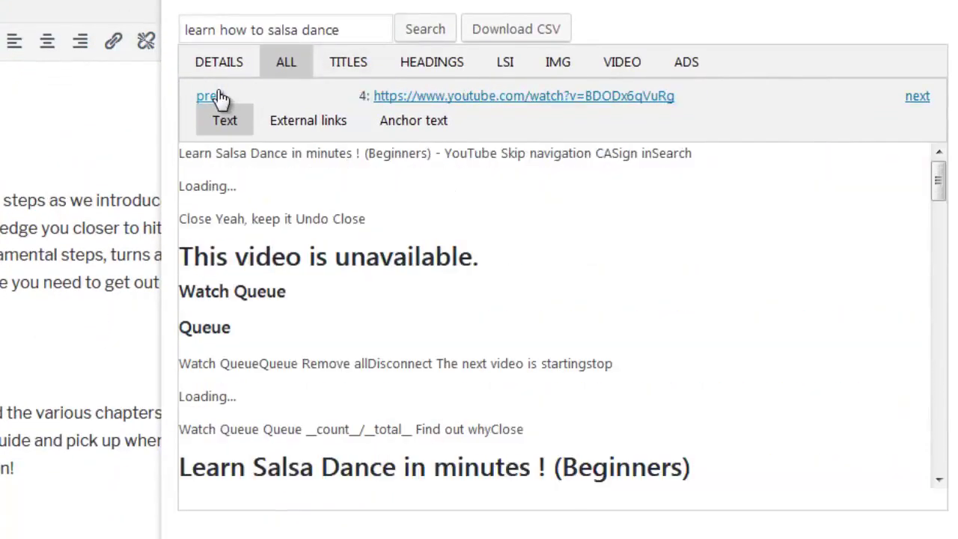
left_click(219, 98)
left_click(222, 98)
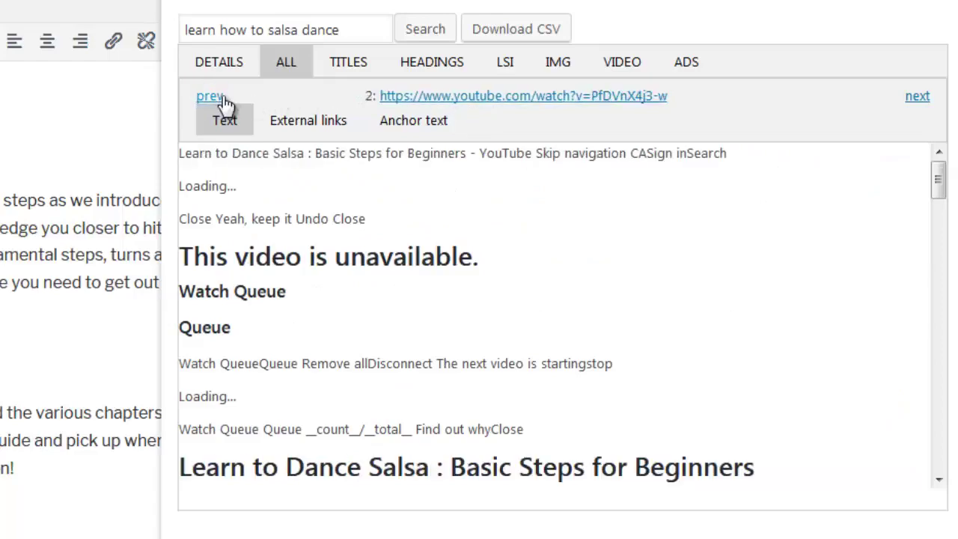
left_click(225, 98)
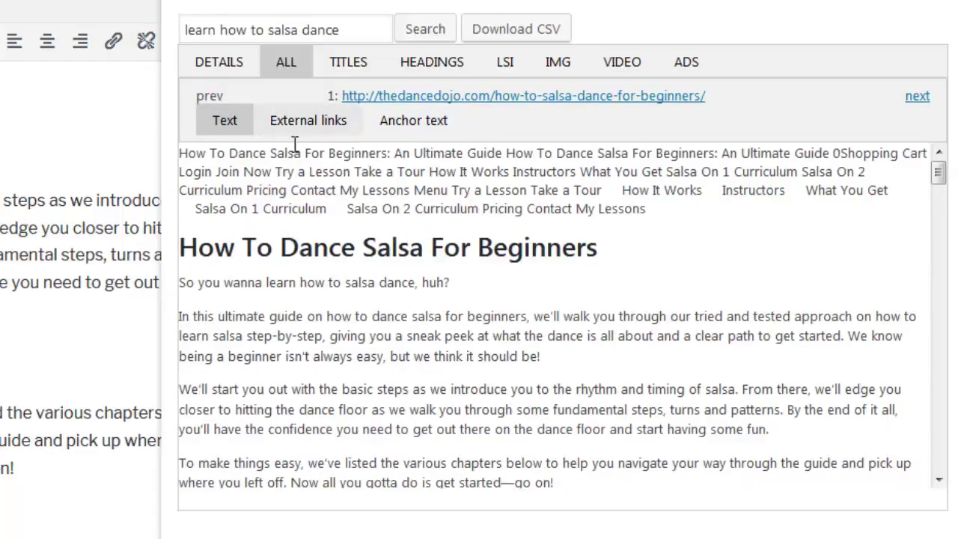
left_click(334, 132)
left_click(226, 122)
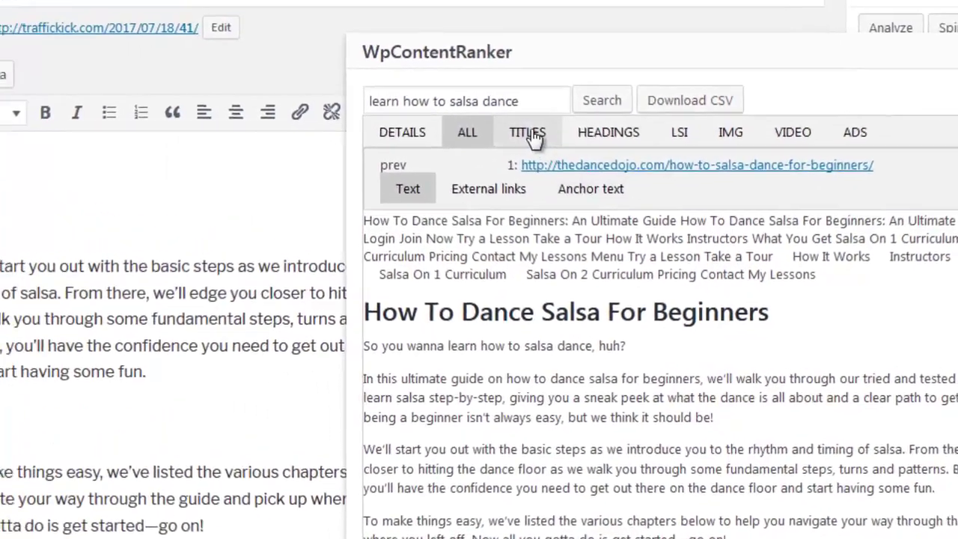
Step: Set the post title to "The Complete Guide to Salsa Dancing for Beginners" from the collected ranking titles
left_click(348, 62)
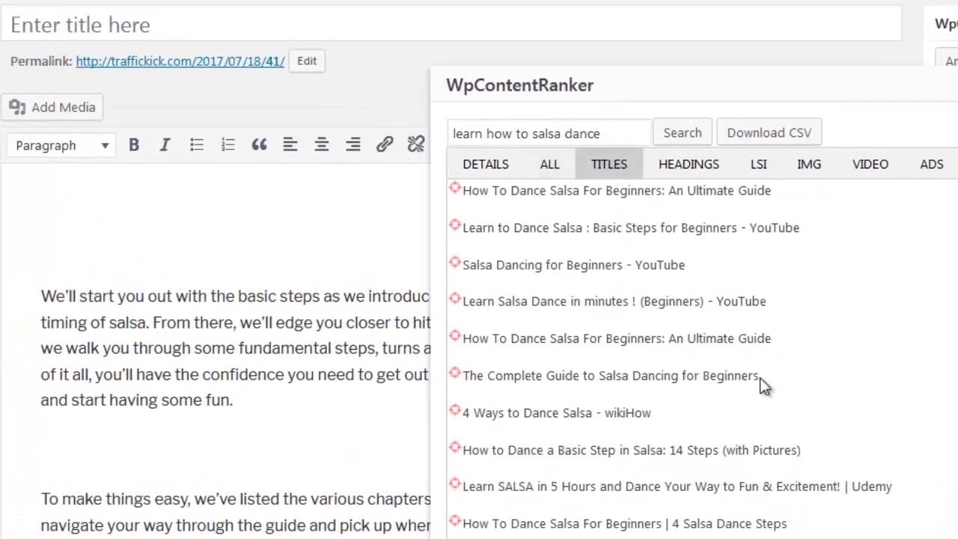
left_click_drag(759, 378, 513, 26)
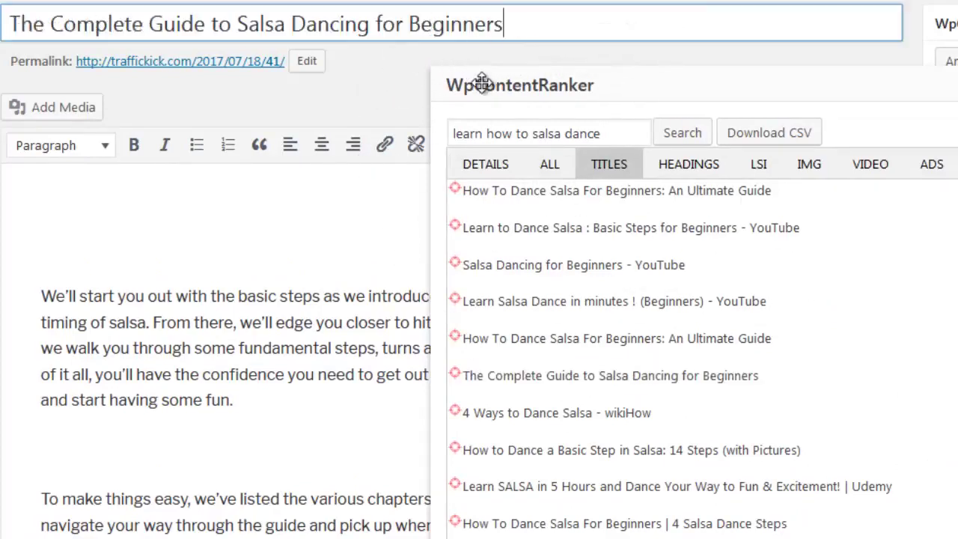
left_click_drag(481, 83, 484, 49)
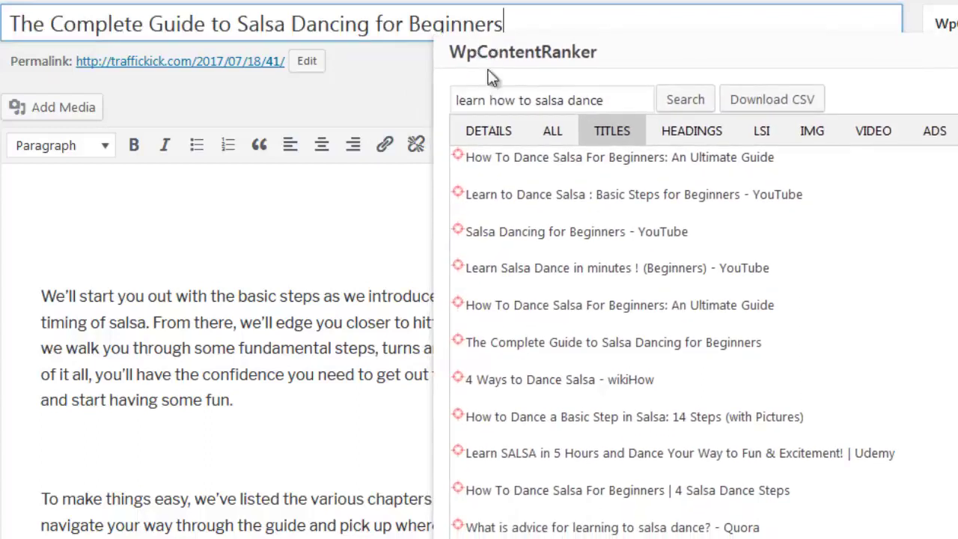
Step: Insert the collected h1 heading "Curious What It's Like To Learn Salsa With Dance Dojo?" at the top of the post body
left_click(678, 143)
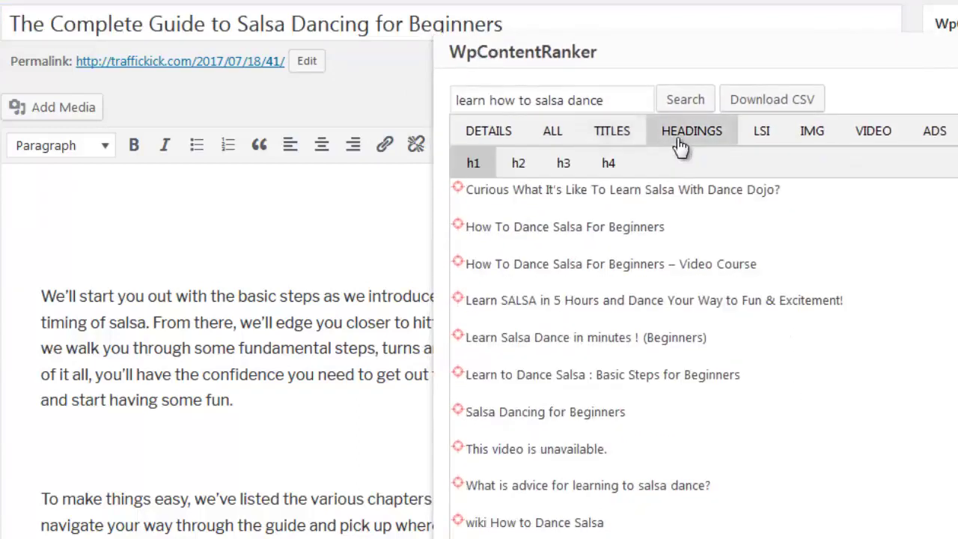
left_click_drag(461, 190, 222, 197)
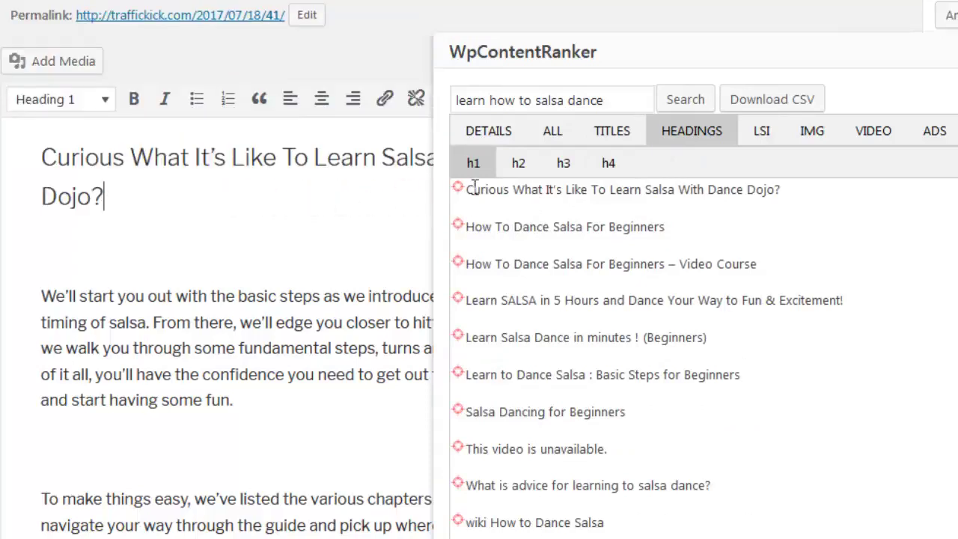
Step: Look through the h2, h3 and h4 headings and insert the h2 "Beginner Salsa Turns" below the "To make things easy" paragraph
left_click(518, 164)
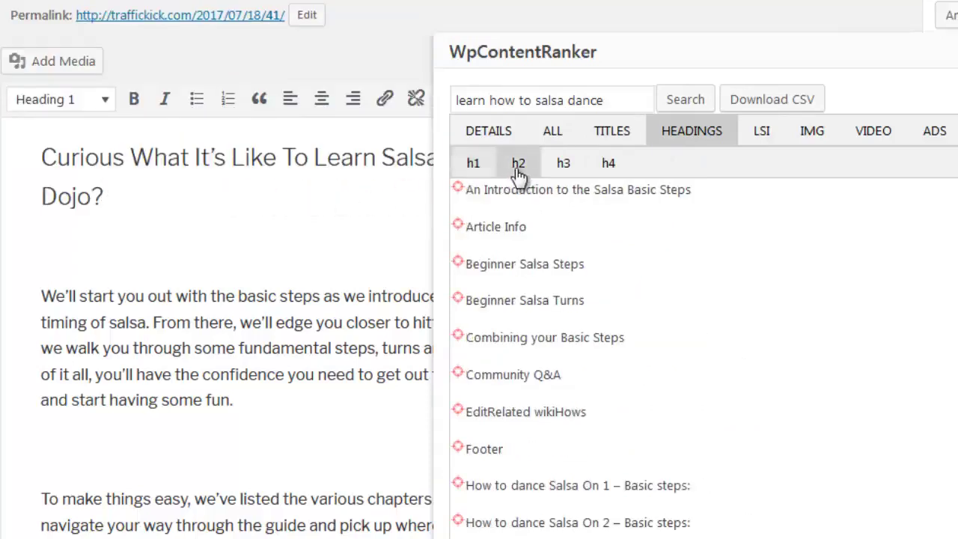
left_click(563, 166)
left_click(608, 169)
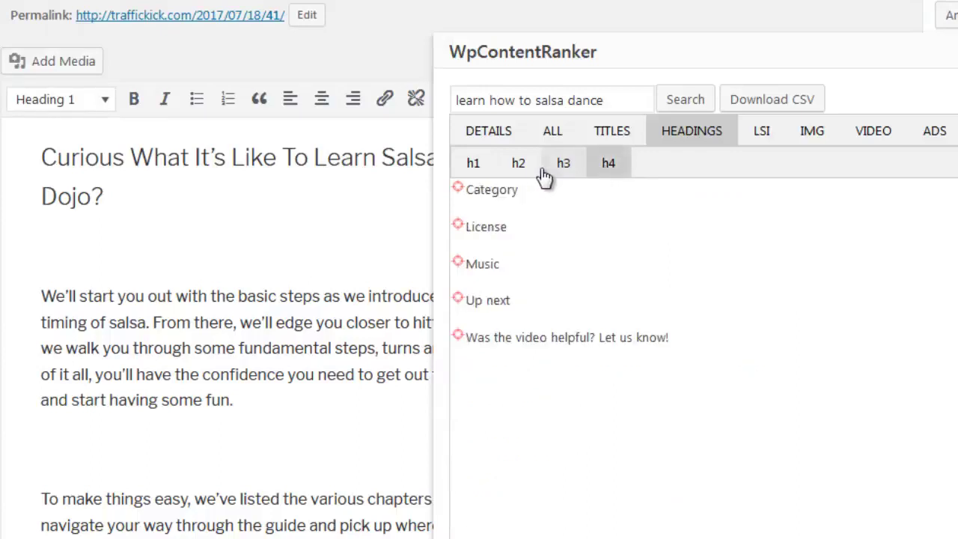
left_click(513, 170)
mouse_move(461, 286)
left_mouse_down()
mouse_move(424, 305)
mouse_move(211, 314)
mouse_move(139, 516)
mouse_move(137, 507)
left_mouse_up()
scroll(423, 306, "down", 1)
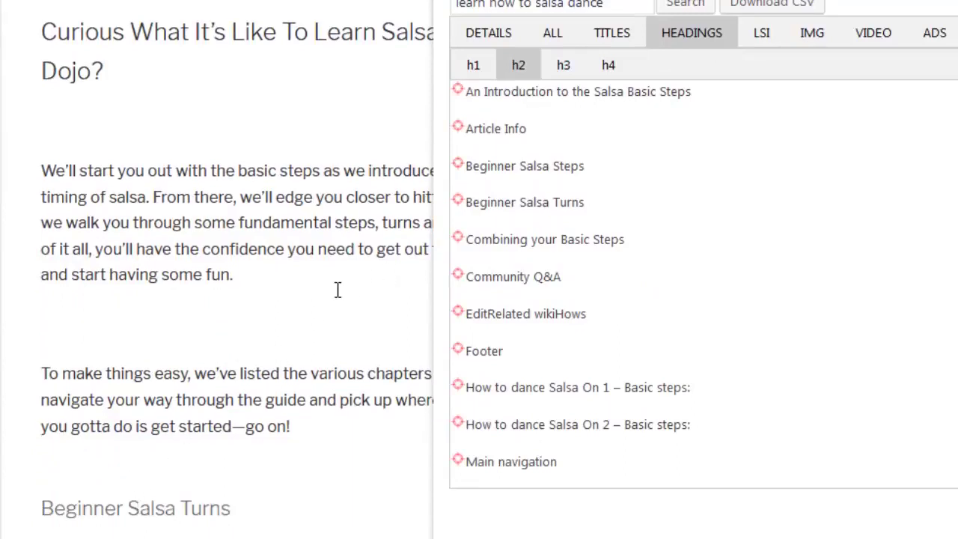
scroll(337, 289, "up", 3)
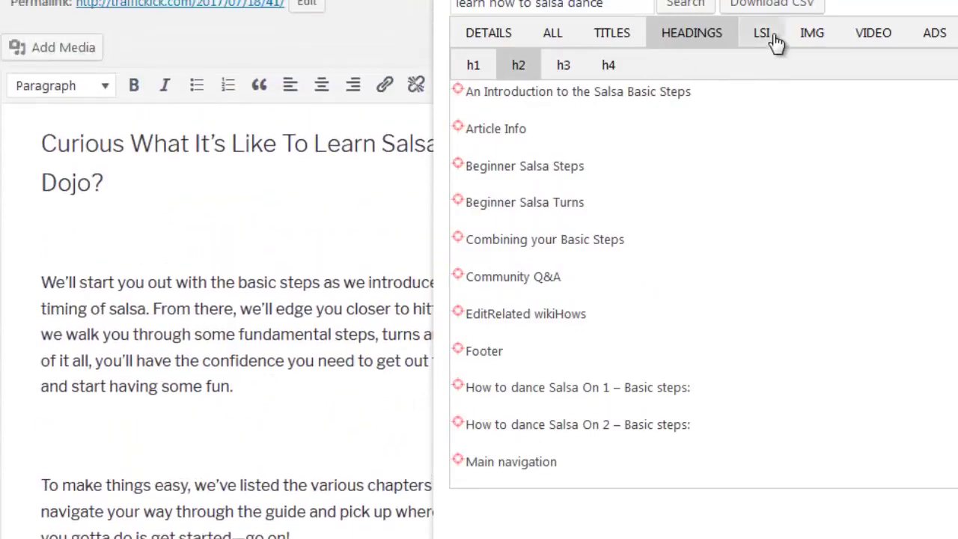
Step: Examine the LSI keyword lists for single keywords and for two-, three- and four-word phrases
left_click(761, 33)
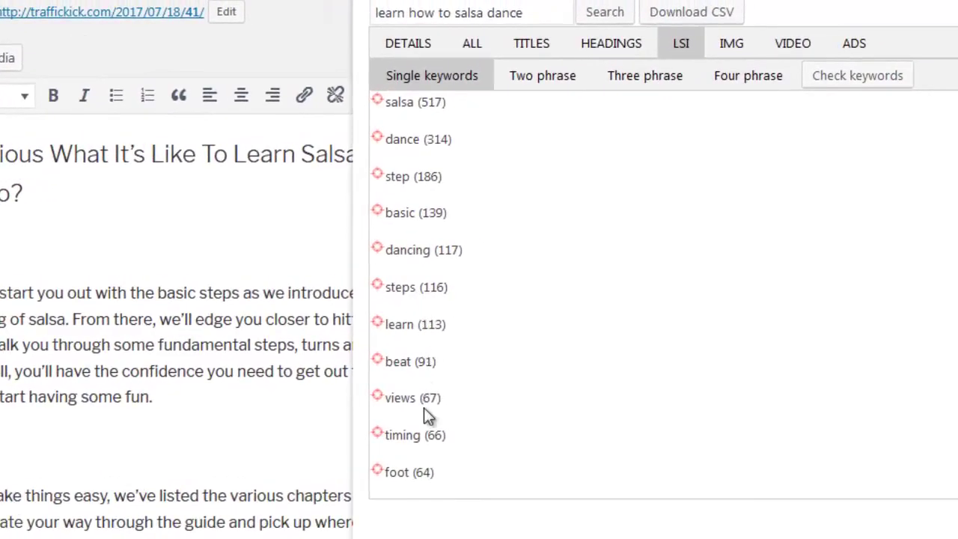
scroll(423, 407, "down", 5)
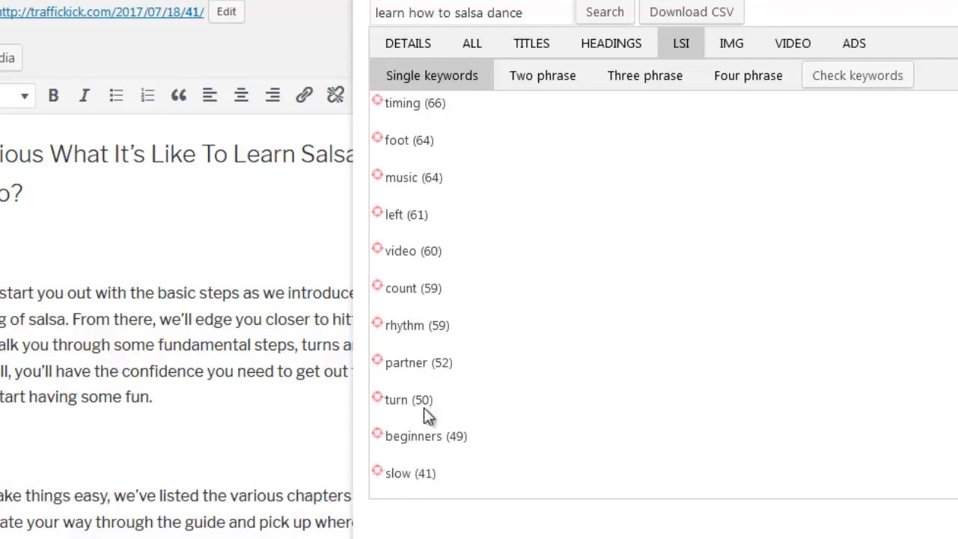
scroll(423, 407, "up", 5)
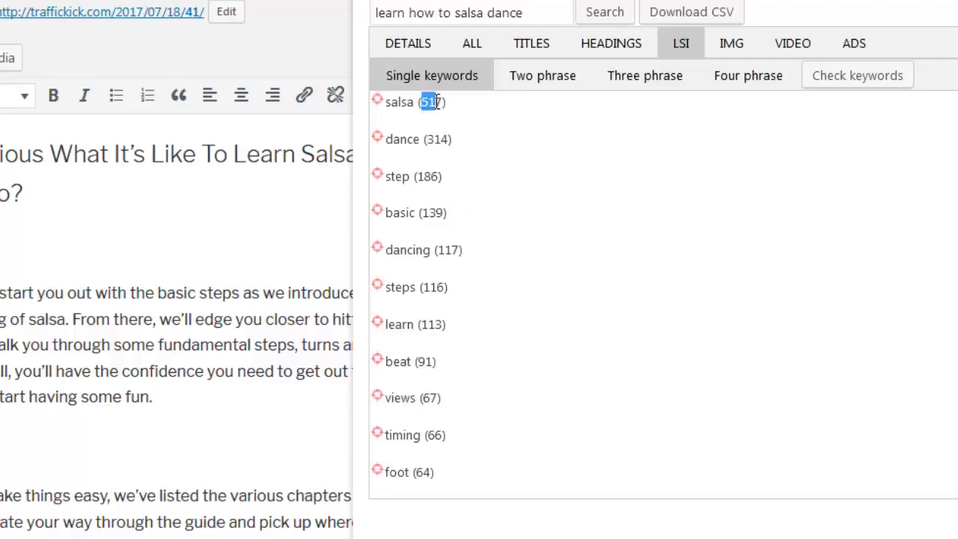
left_click(464, 116)
left_click(546, 84)
left_click(653, 86)
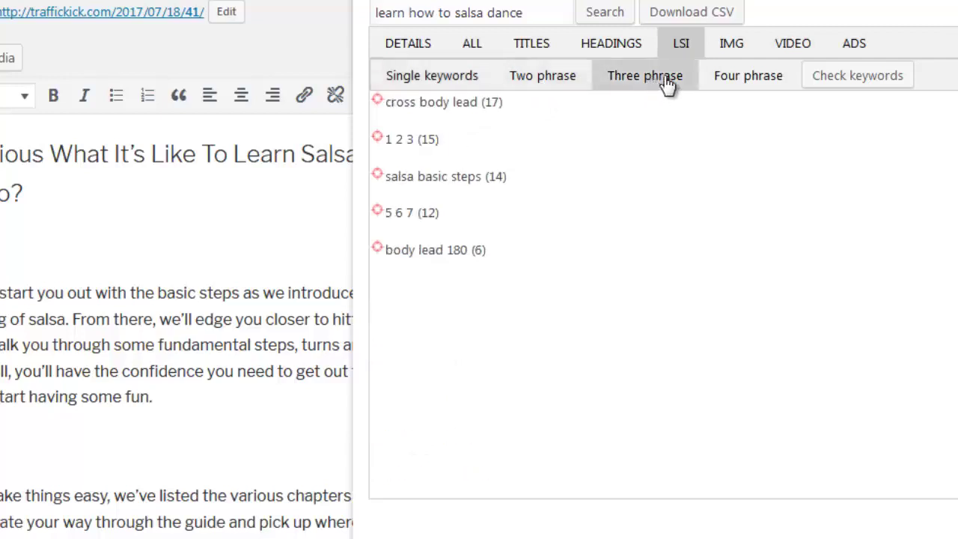
left_click(724, 86)
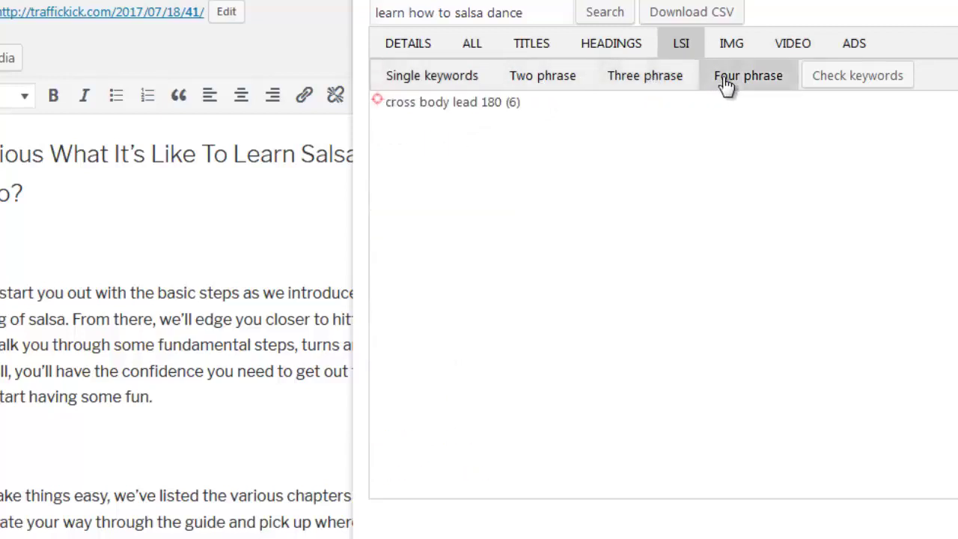
left_click(653, 83)
left_click(560, 79)
left_click(465, 83)
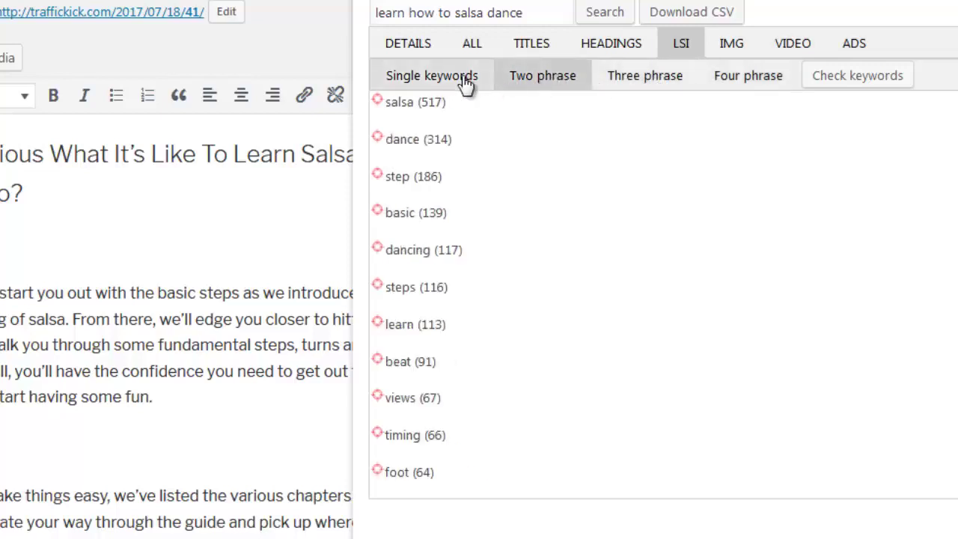
Step: Insert the two-word phrases "dance salsa" and "salsa dance" on the empty line between the first two paragraphs
left_click(522, 85)
left_click_drag(377, 102, 96, 462)
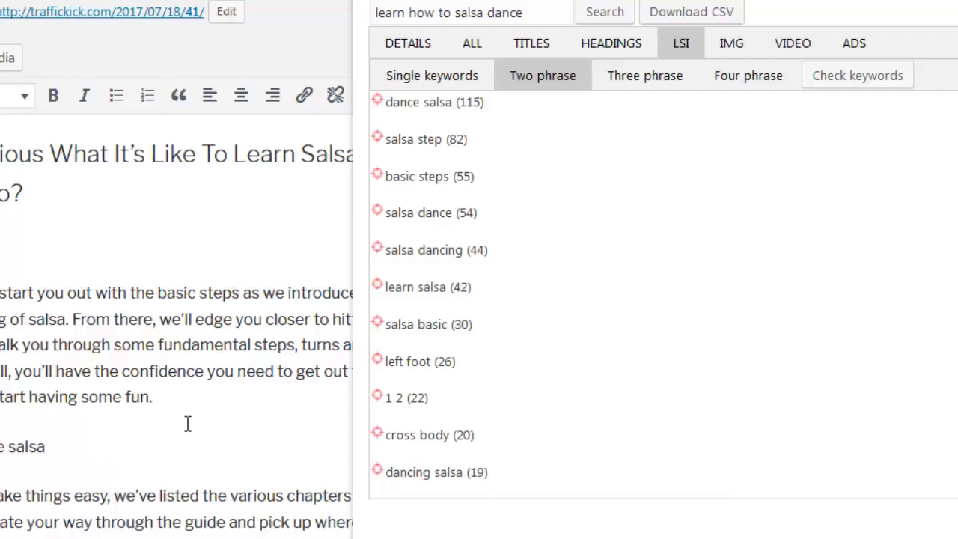
left_click_drag(383, 217, 166, 449)
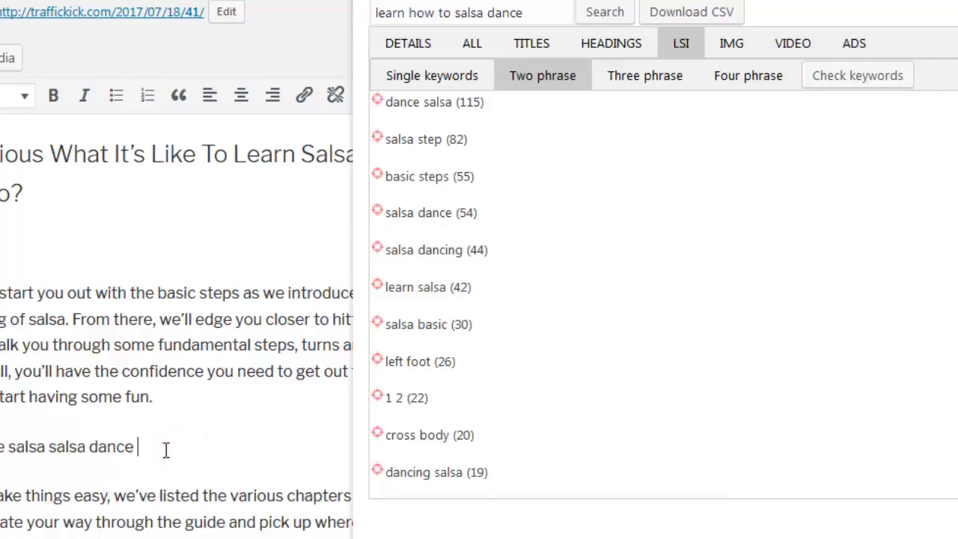
Step: Check which single LSI keywords the post uses, add "step" to the keyword line, and check again
left_click(441, 88)
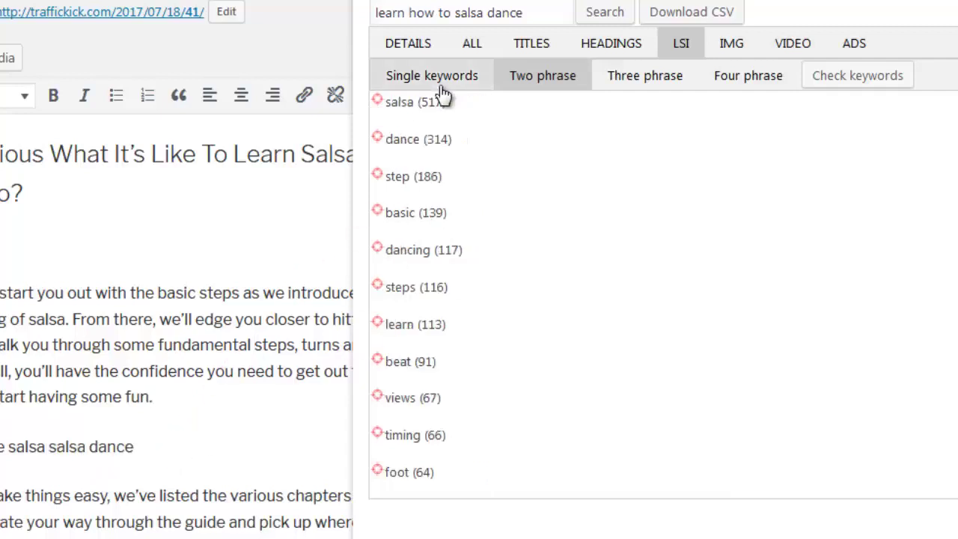
left_click(832, 88)
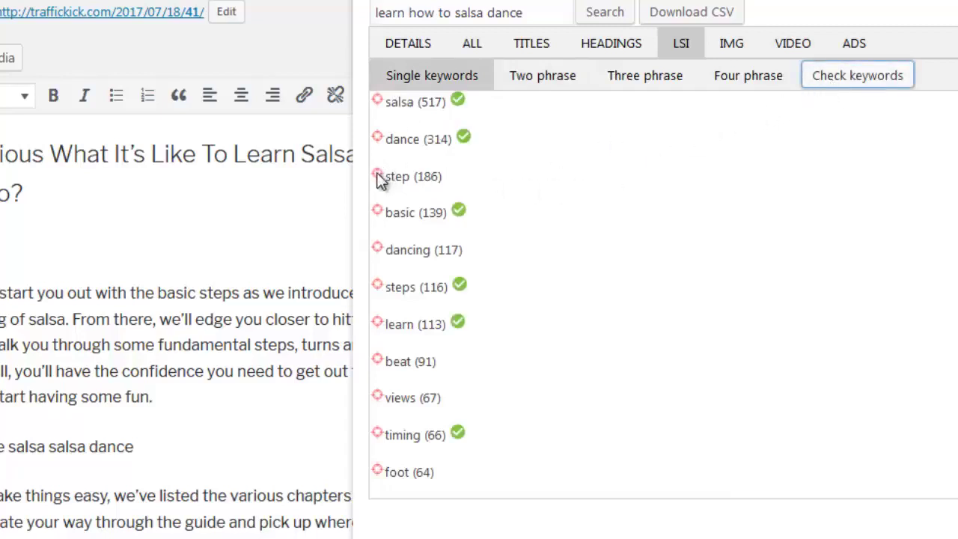
left_click(217, 445)
type("step")
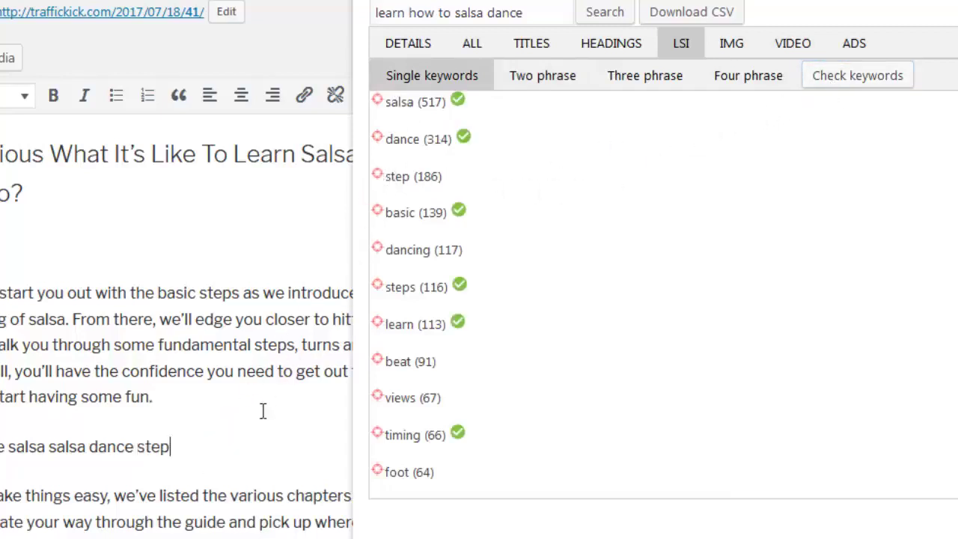
left_click(838, 88)
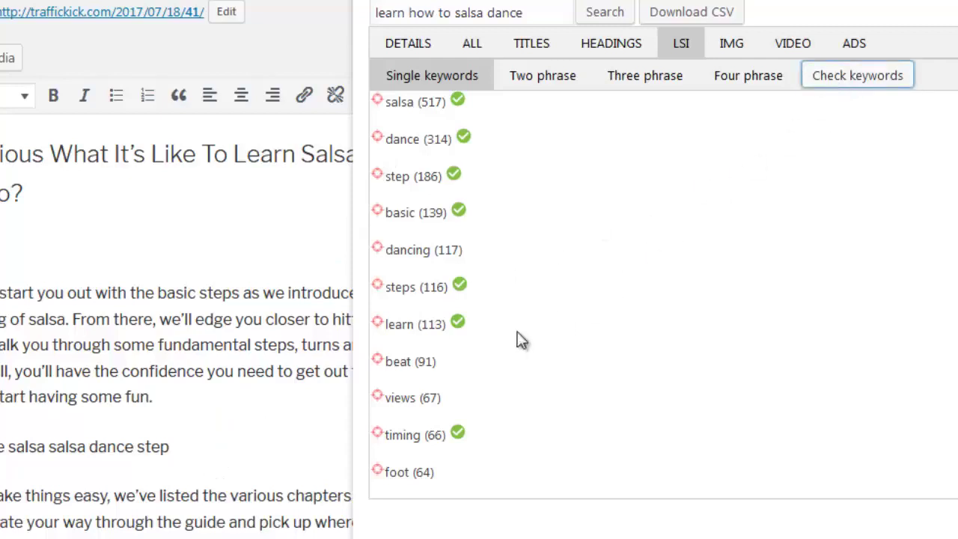
Step: Add the keyword "beat" to the end of the keyword line and recheck the post's keyword usage
left_click(284, 451)
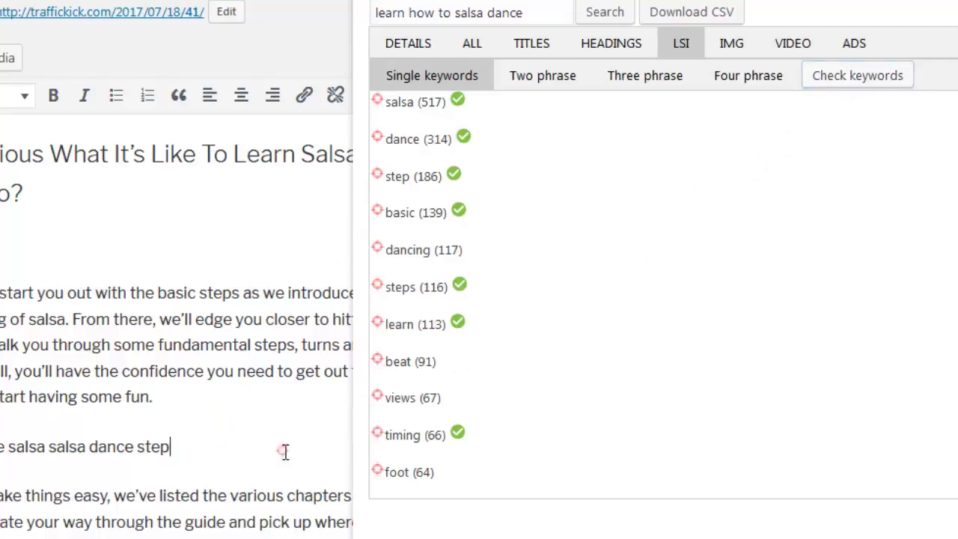
type("beat")
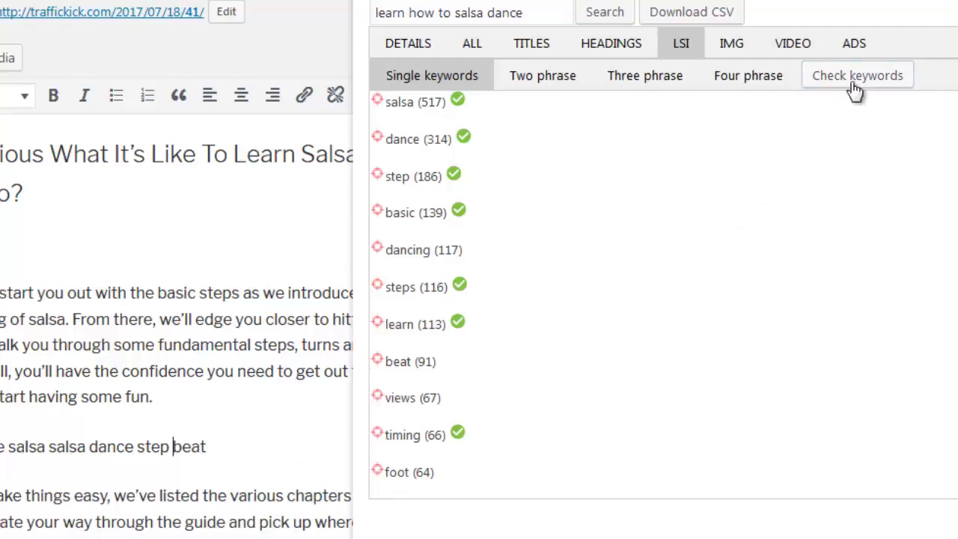
left_click(853, 87)
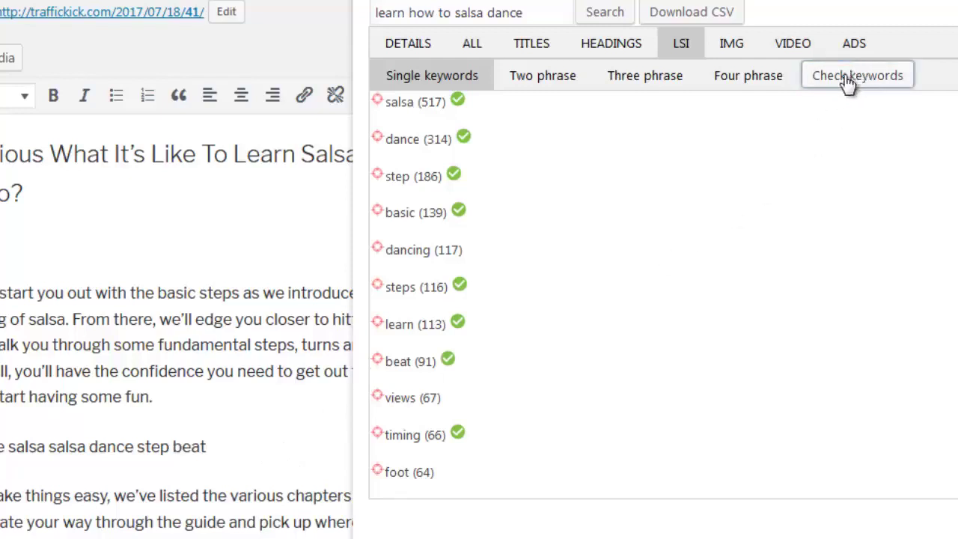
Step: Show the images collected from the ranking pages and delete the line of inserted keywords from the post
left_click(731, 44)
key("shift+Home")
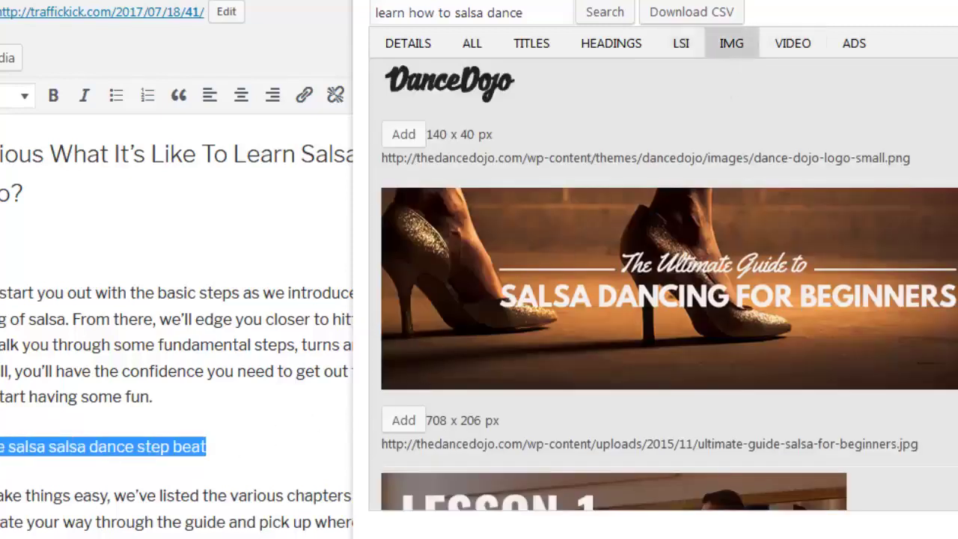
key("BackSpace")
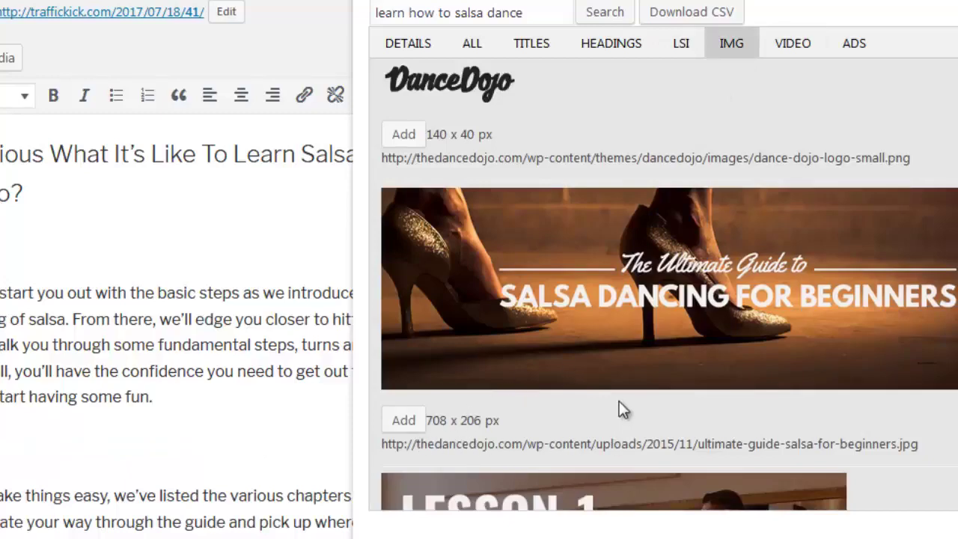
Step: Insert the 480 x 360 px image of the dancing couple between the post's first two paragraphs
scroll(618, 401, "down", 15)
scroll(618, 399, "down", 15)
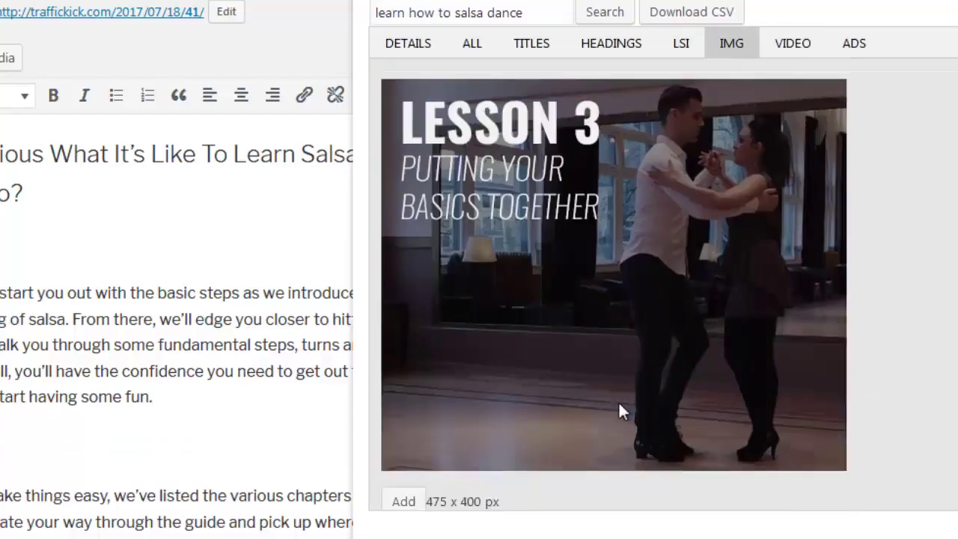
scroll(636, 407, "down", 5)
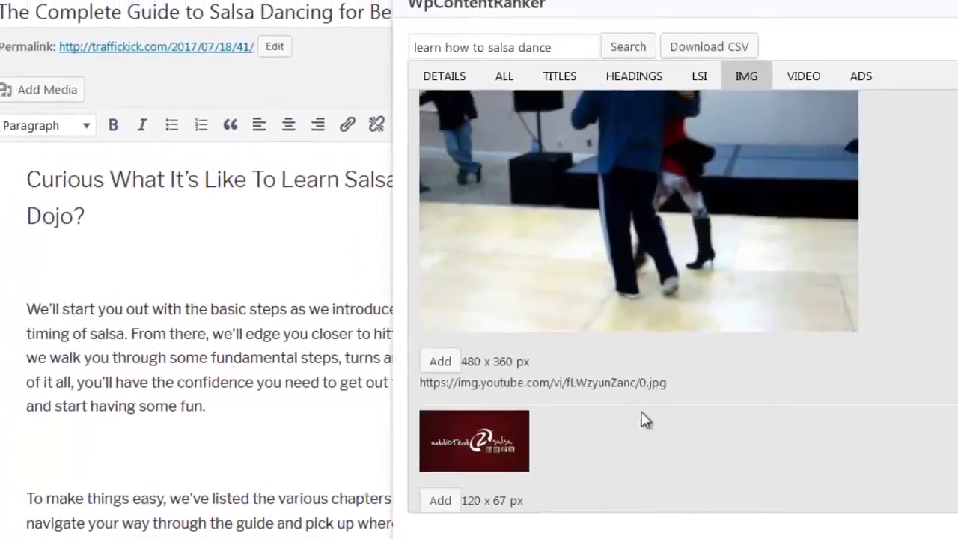
left_click_drag(637, 371, 160, 473)
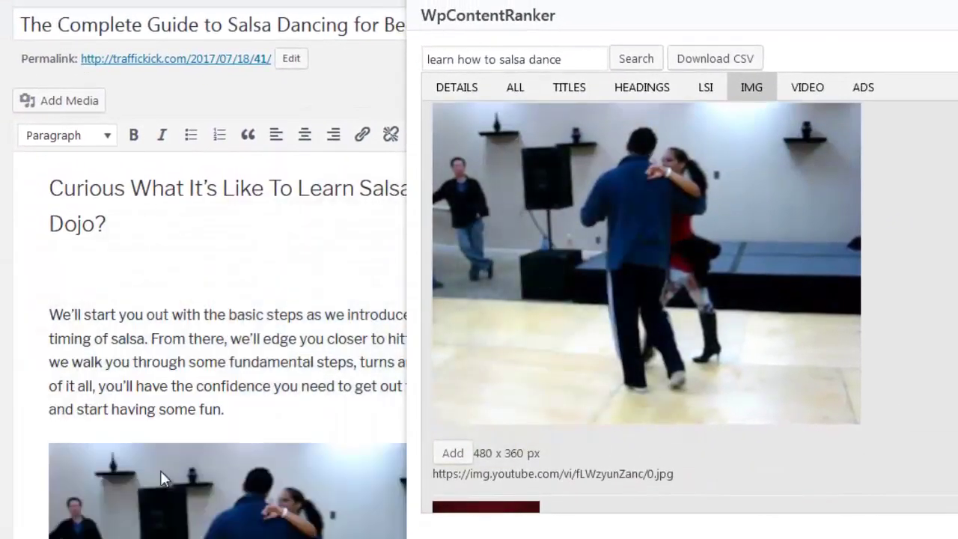
Step: Delete the inserted dancing couple image and add it back from the collected images at the same spot
scroll(215, 468, "down", 3)
left_click(252, 451)
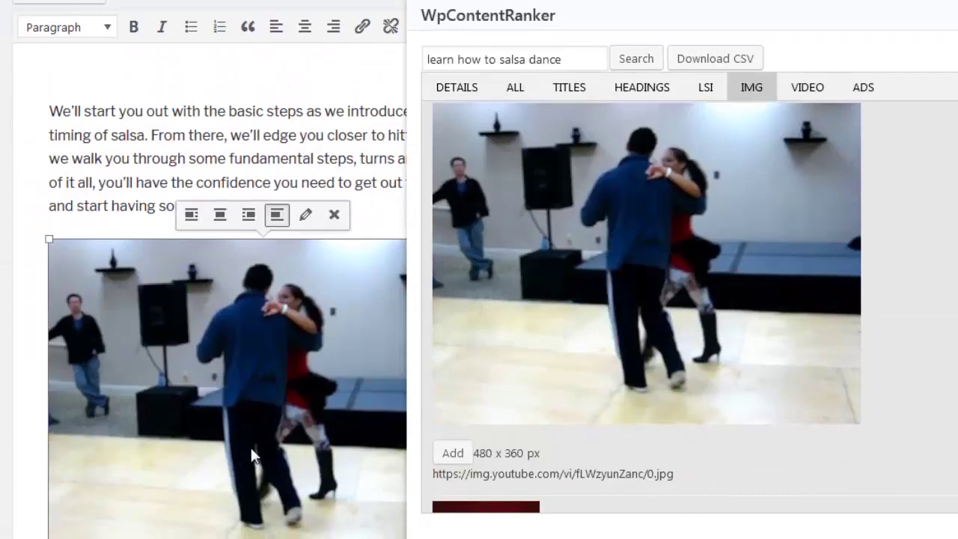
key("Delete")
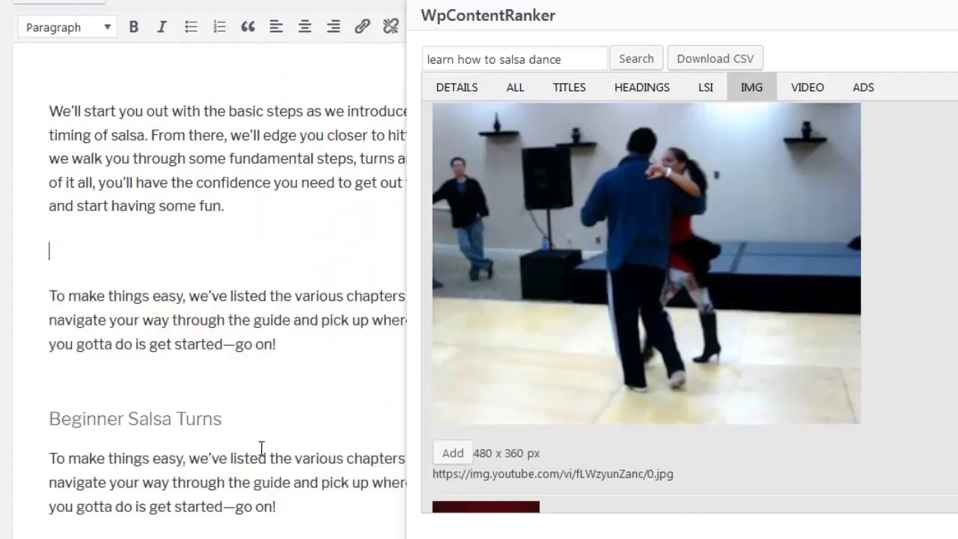
left_click(454, 454)
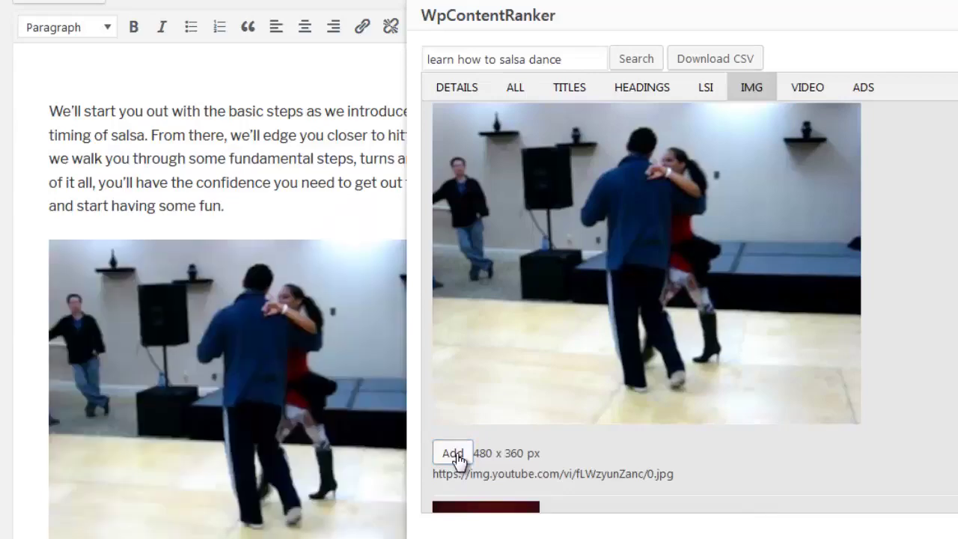
Step: Insert the video "Learn to Dance - Salsa Basic Steps & Bonus Demo Dance" beneath the paragraph under "Beginner Salsa Turns"
left_click(320, 432)
scroll(320, 431, "down", 5)
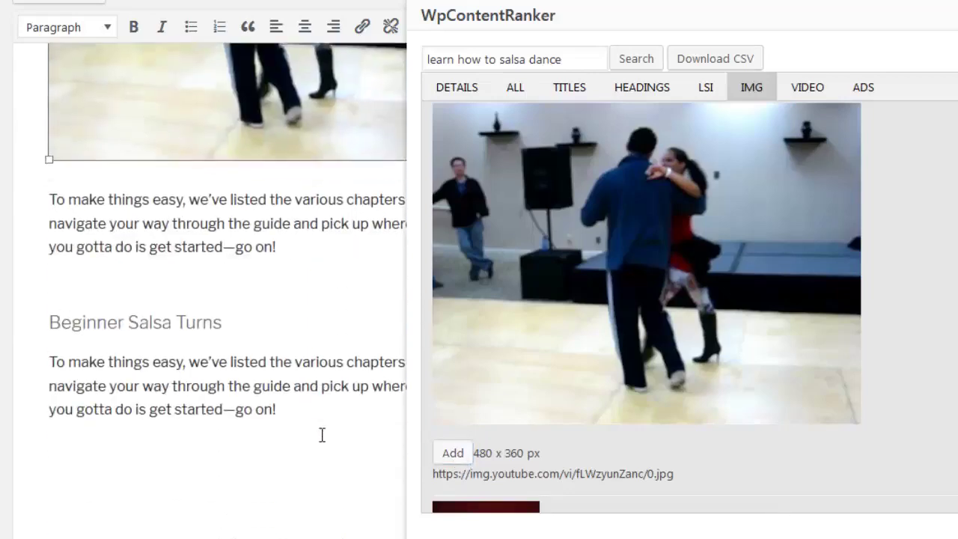
left_click(802, 96)
scroll(635, 309, "down", 10)
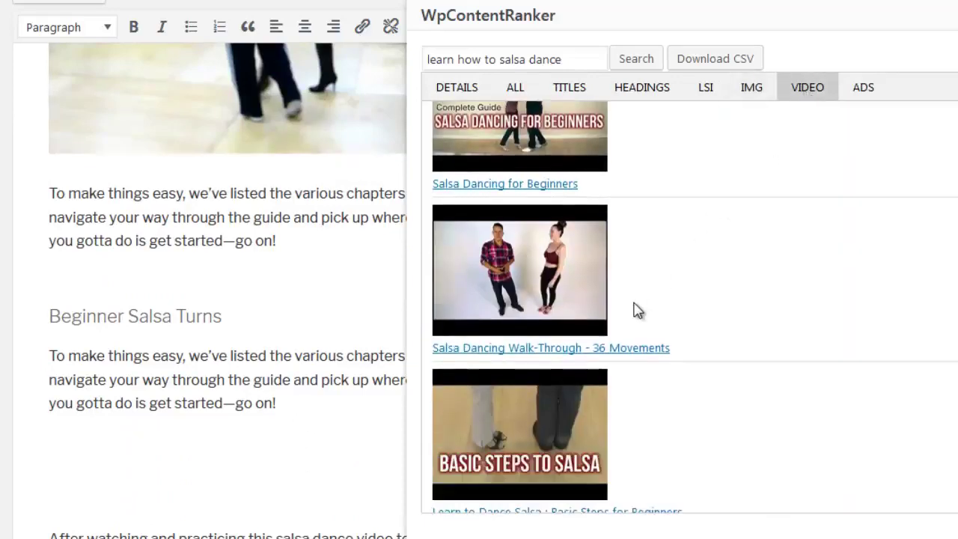
scroll(634, 308, "down", 5)
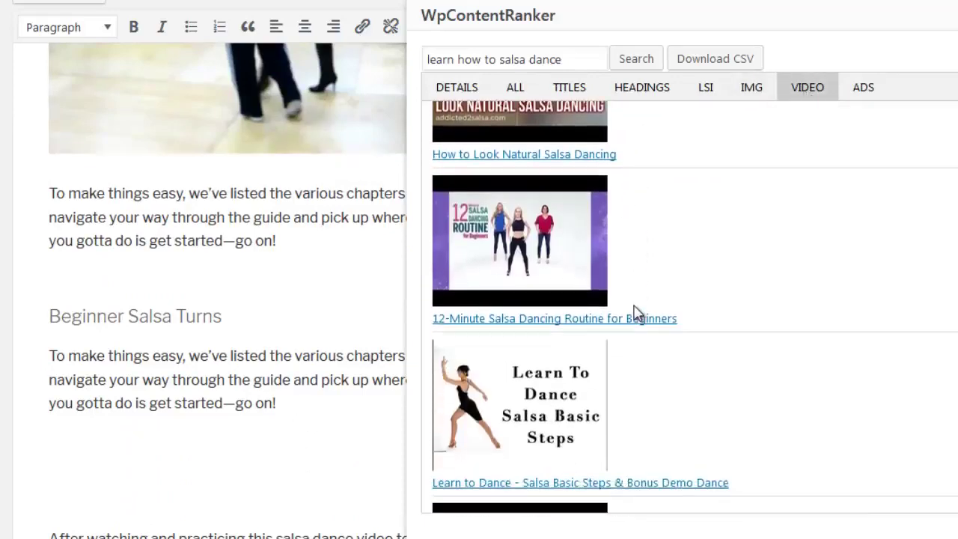
left_click_drag(567, 211, 154, 458)
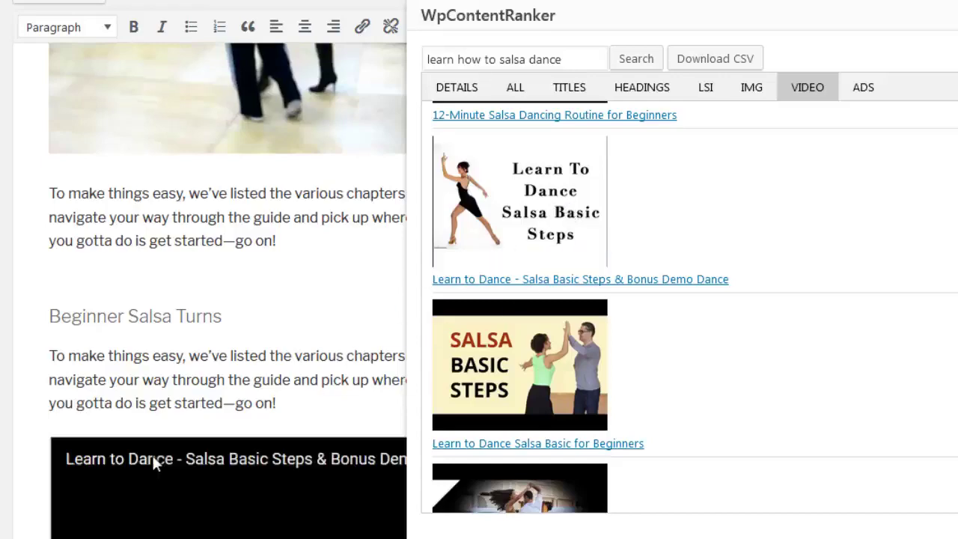
Step: Insert the video "Learn to Dance Salsa Basic for Beginners" below the post's last paragraph
scroll(224, 407, "up", 10)
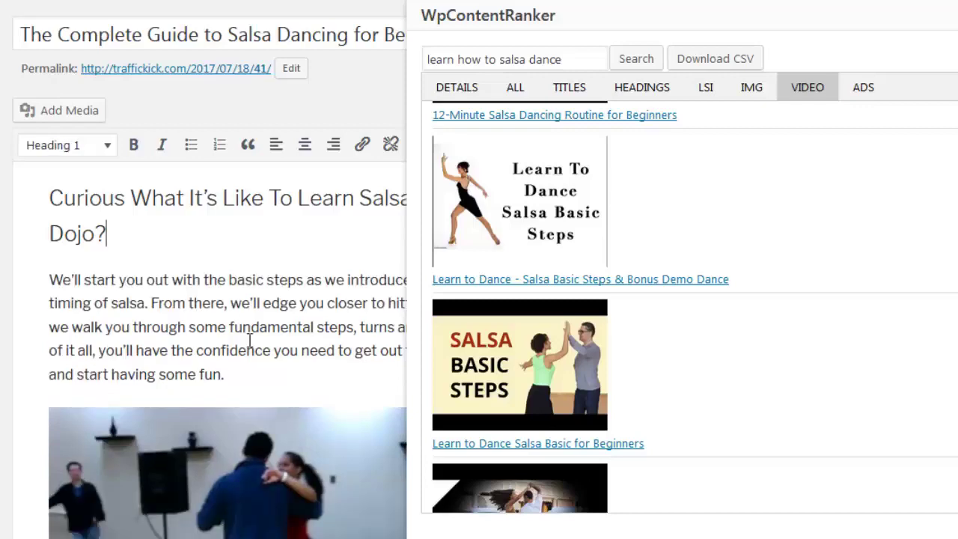
scroll(250, 344, "down", 12)
scroll(250, 360, "down", 6)
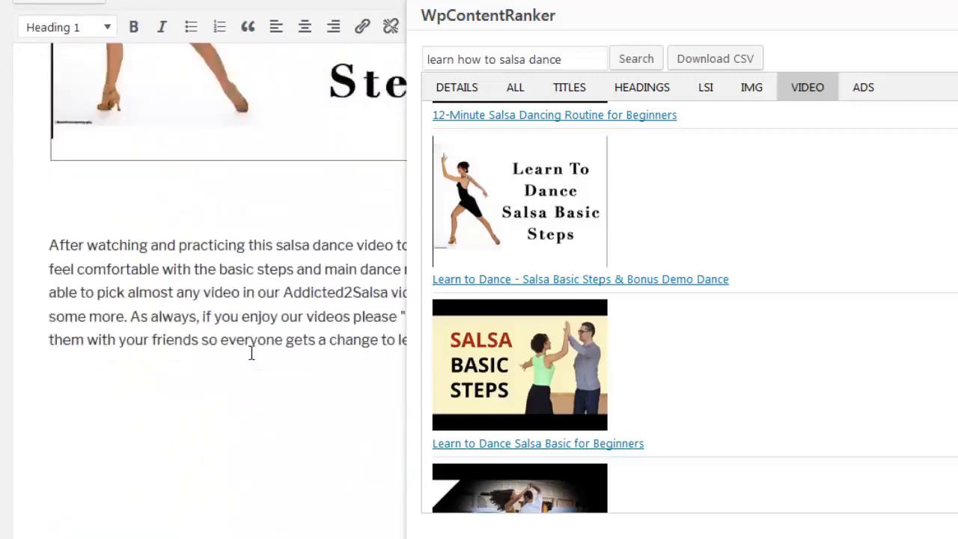
left_click_drag(523, 371, 222, 272)
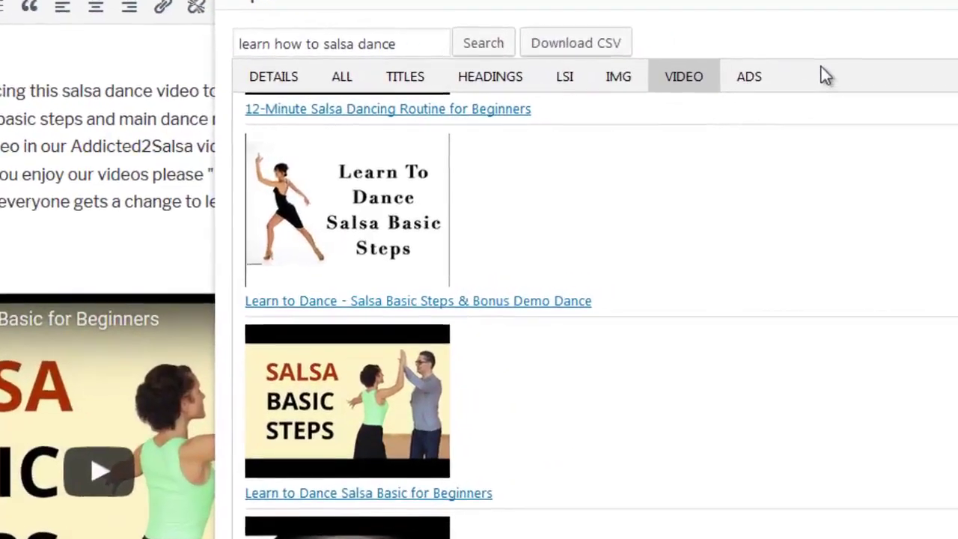
Step: Show the ads collected for the search phrase, move the analysis window to uncover its header, and close it
left_click(809, 82)
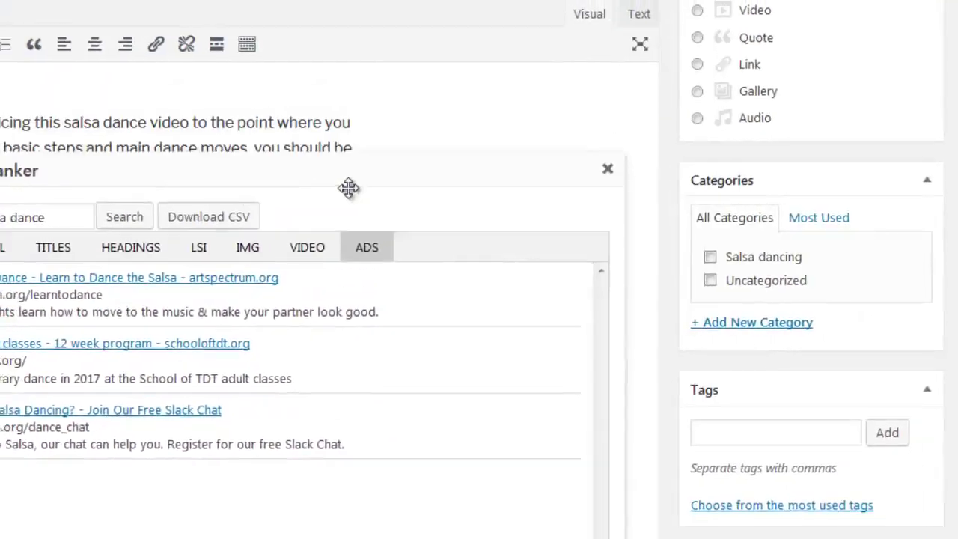
left_click_drag(348, 187, 472, 59)
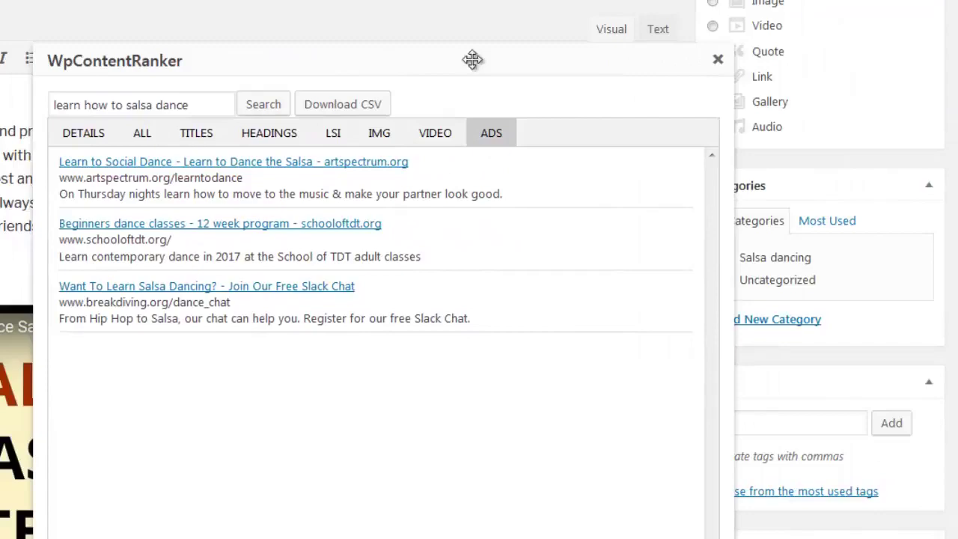
left_click(720, 63)
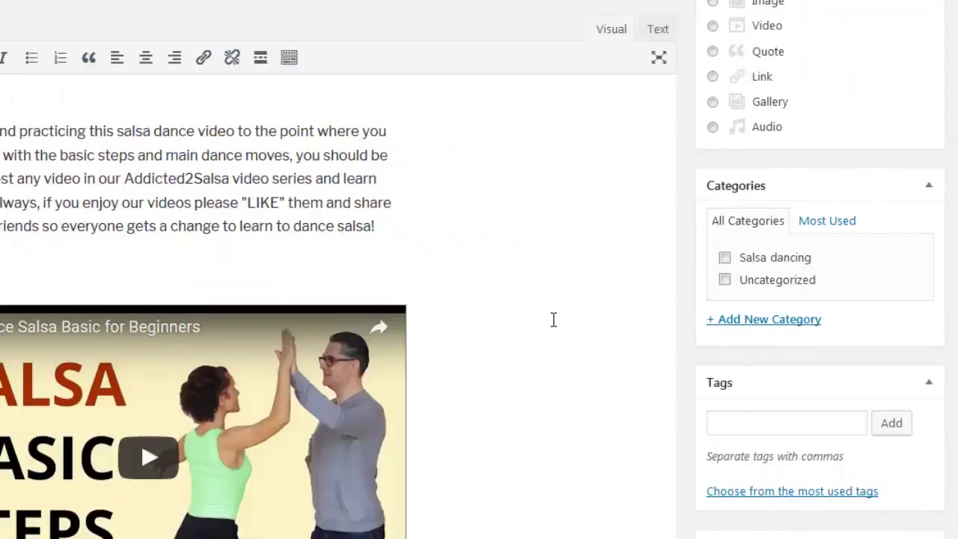
Step: Reopen the content analysis, review its videos, images, LSI keywords, headings, titles, page text and details, and close it
scroll(554, 320, "up", 20)
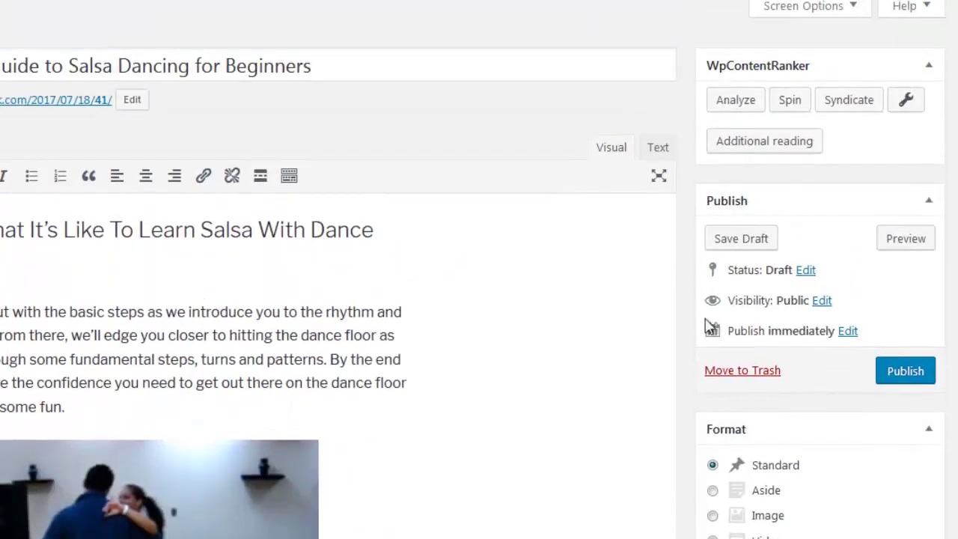
left_click(745, 101)
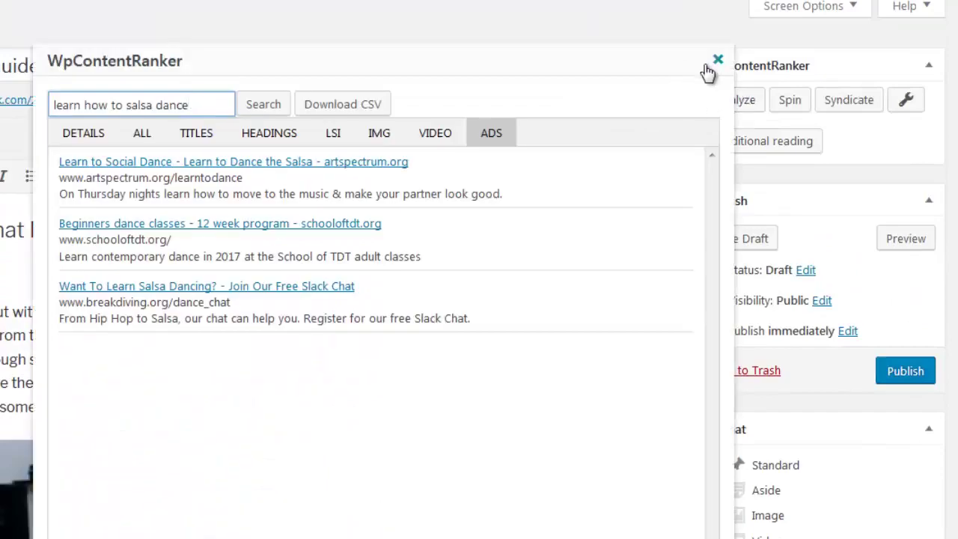
left_click(717, 60)
left_click(740, 99)
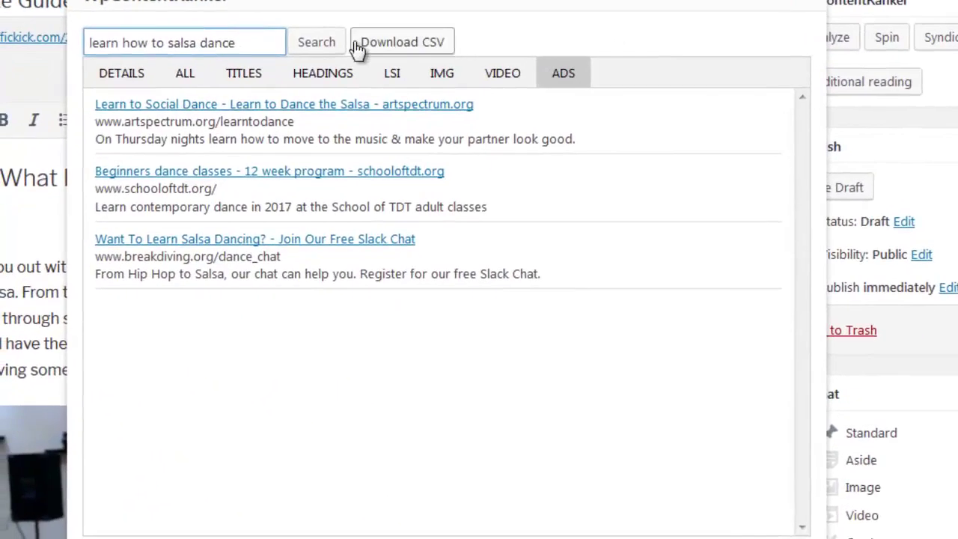
left_click(496, 80)
left_click(449, 83)
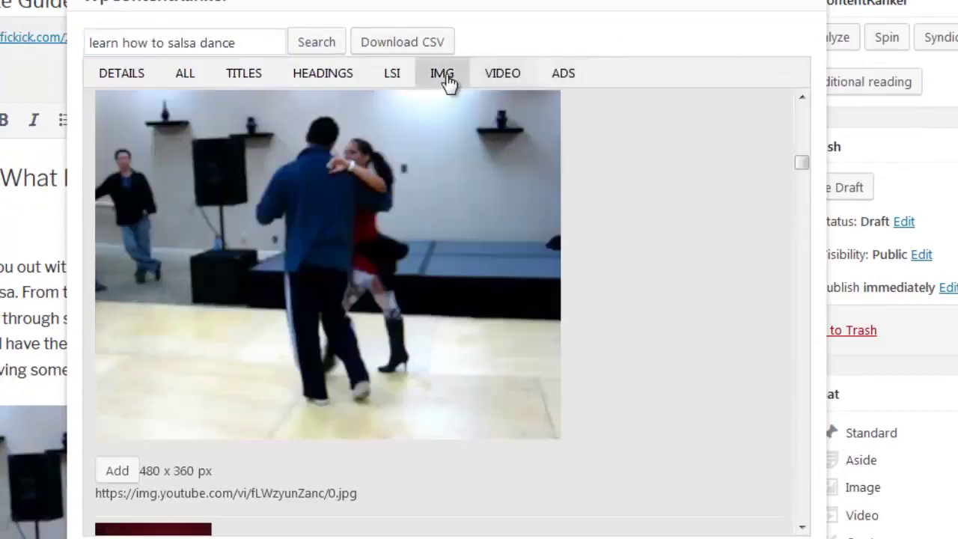
left_click(401, 81)
left_click(351, 81)
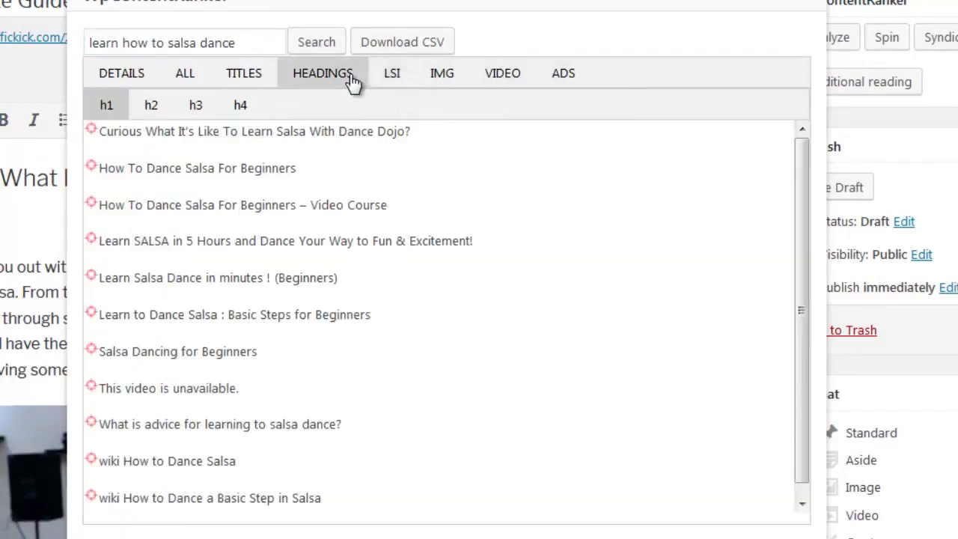
left_click(262, 81)
left_click(183, 80)
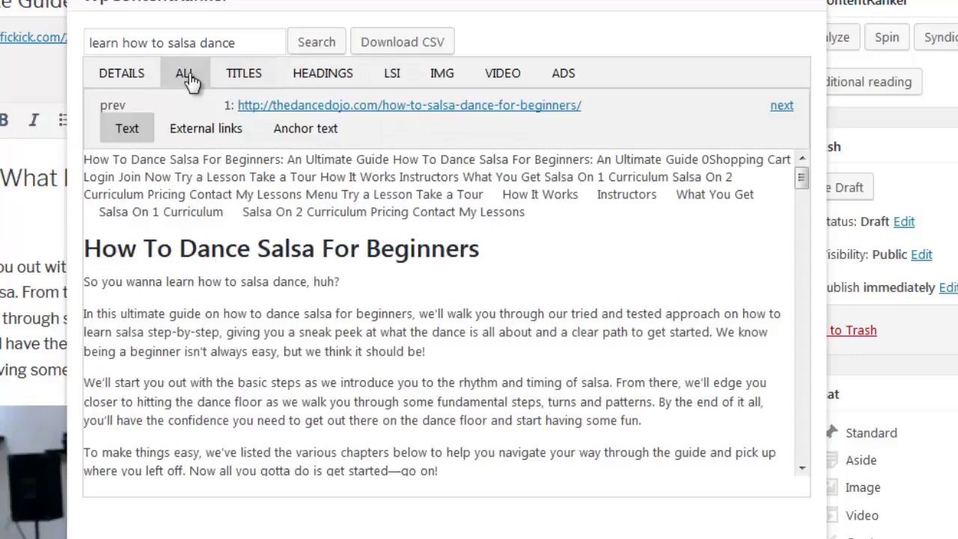
left_click(142, 81)
scroll(269, 247, "down", 5)
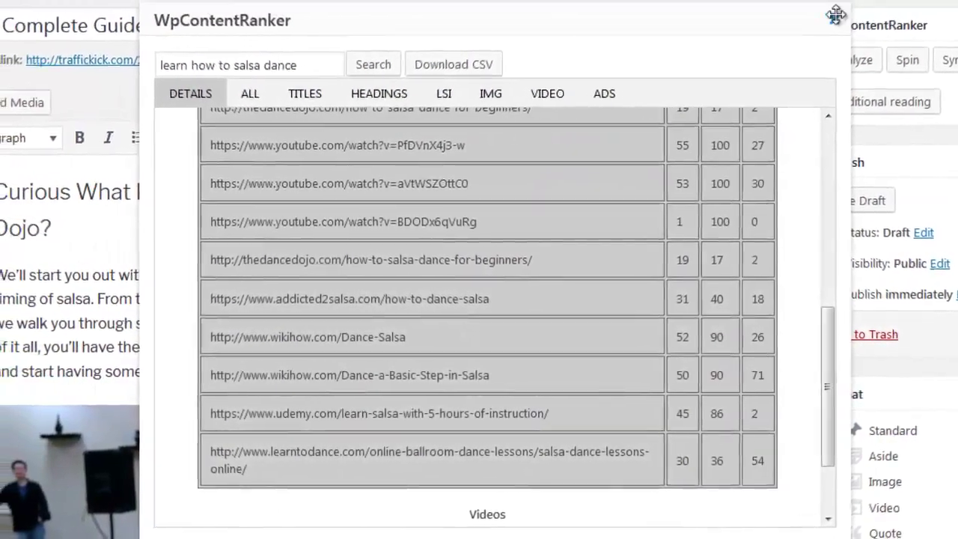
left_click(833, 14)
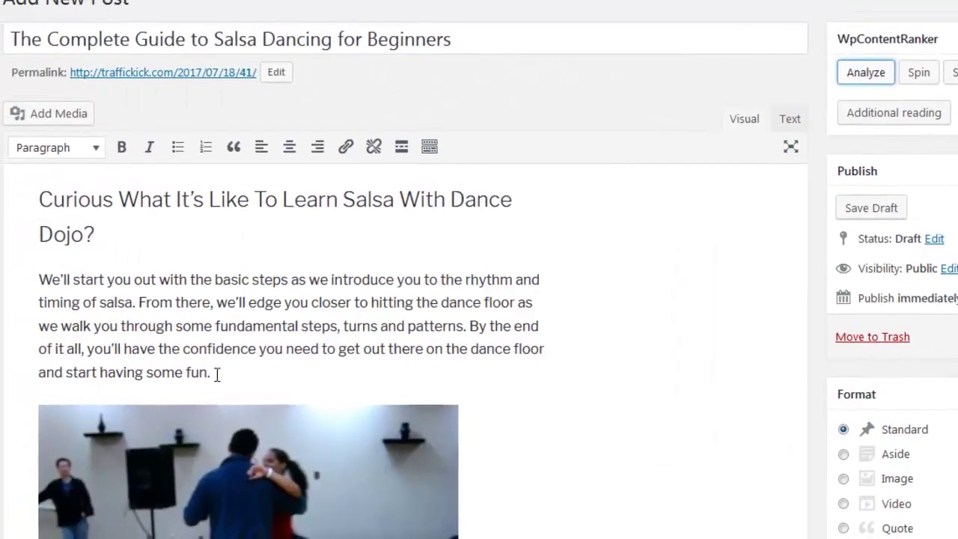
Step: Spin the opening paragraph and the "To make things easy" paragraph directly below the image, and review the rewritten text
left_click_drag(216, 374, 47, 281)
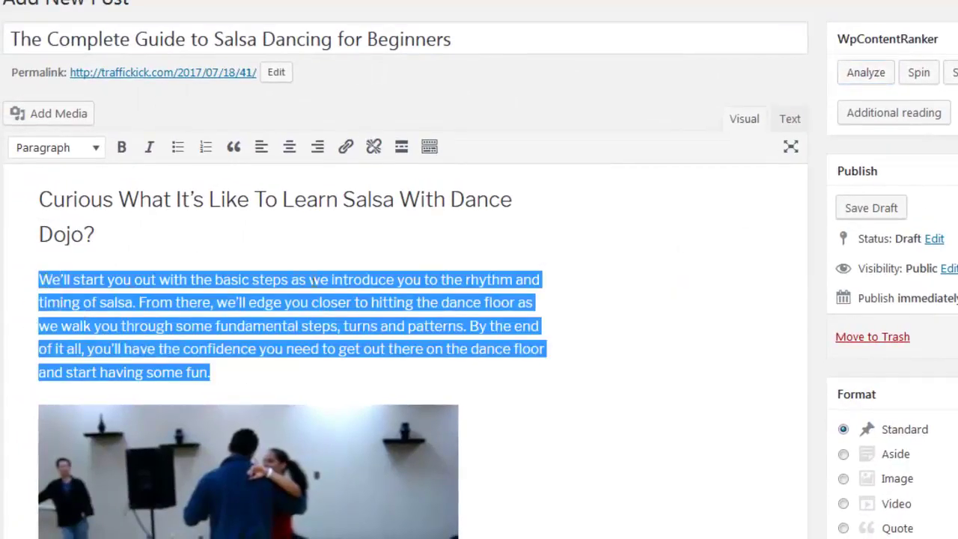
left_click(920, 75)
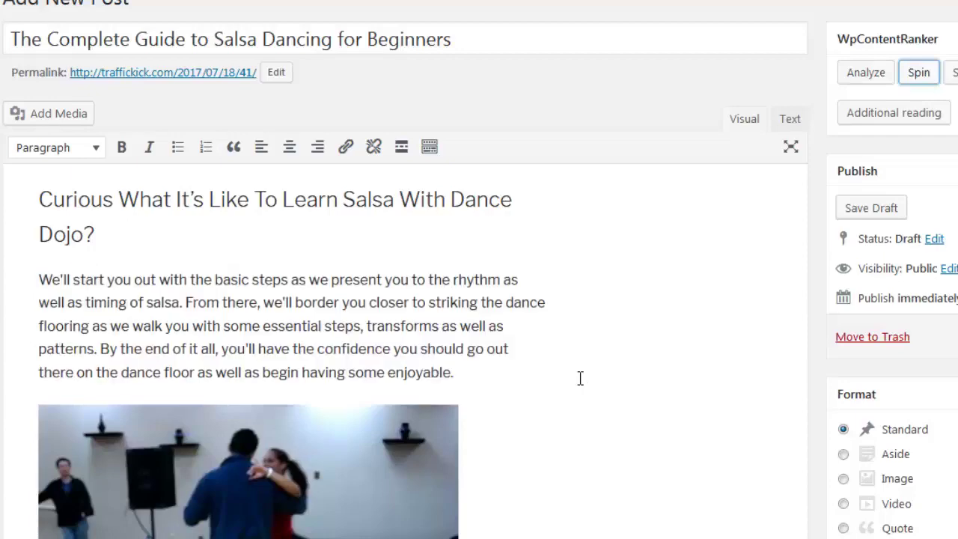
scroll(580, 379, "down", 5)
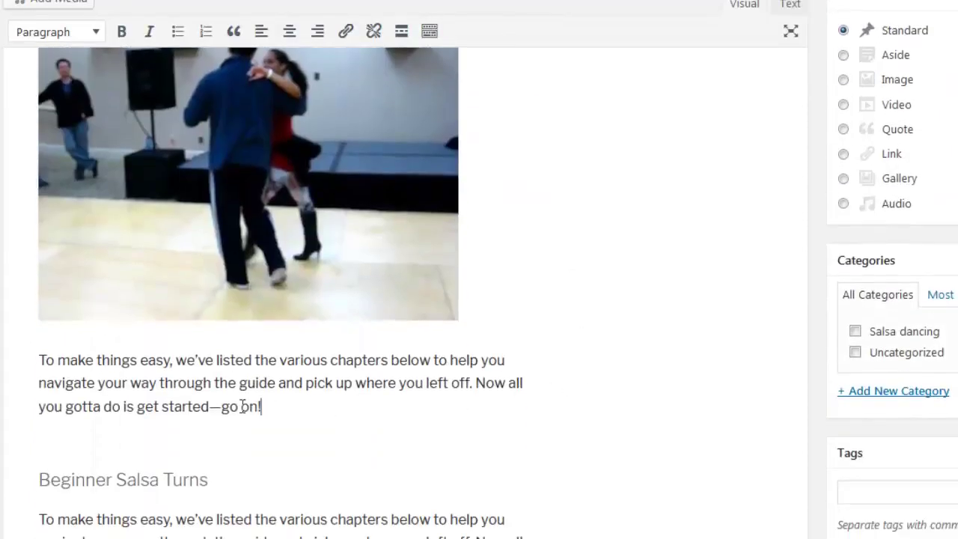
left_click_drag(260, 407, 34, 360)
scroll(894, 359, "up", 3)
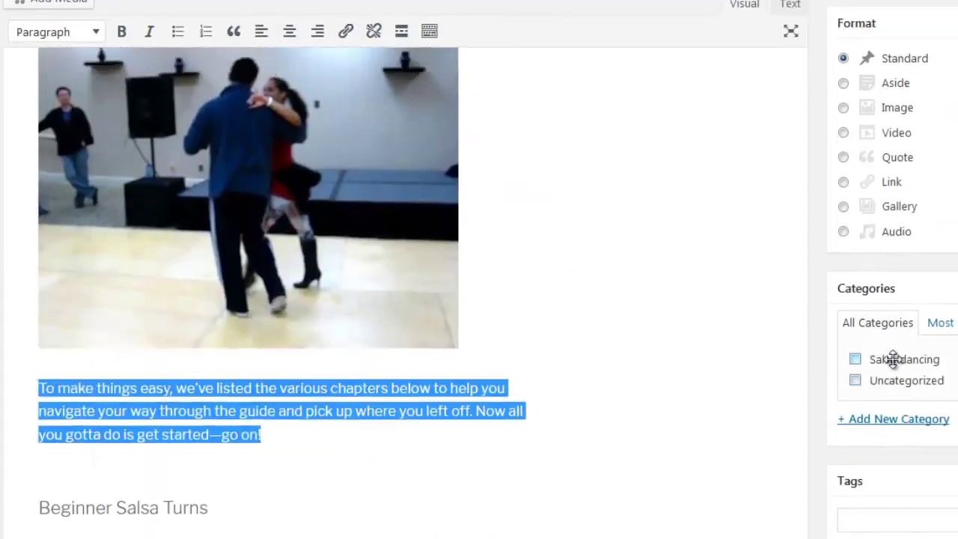
scroll(928, 82, "up", 1)
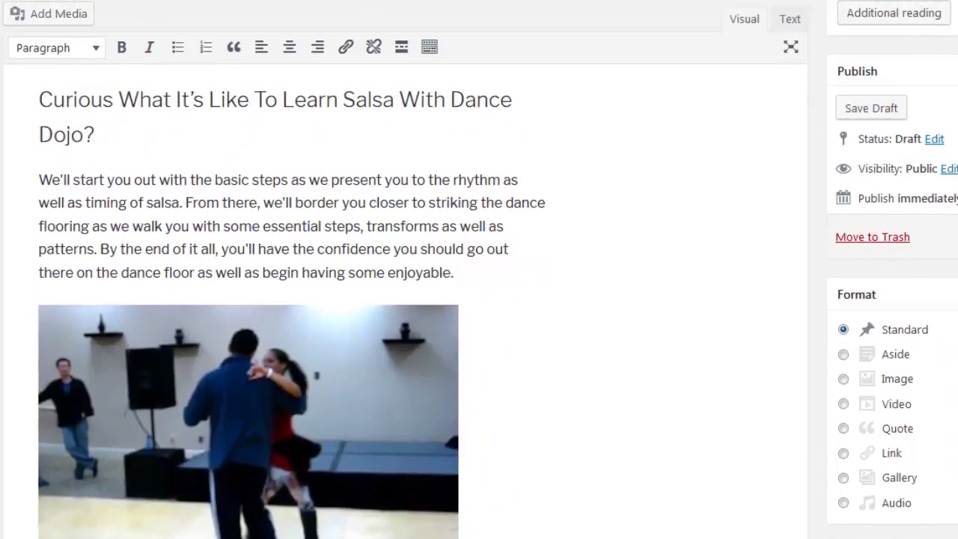
scroll(763, 325, "down", 4)
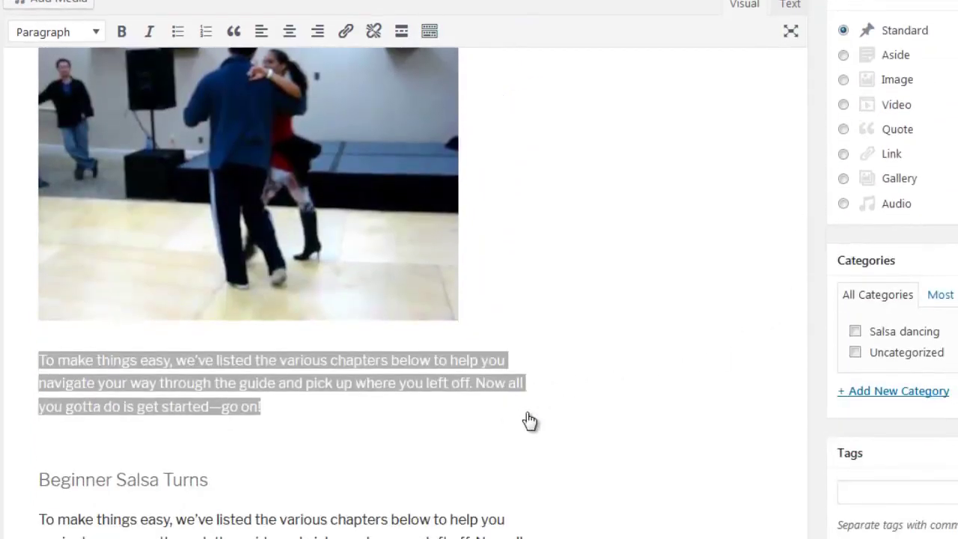
type("To earn points simple, we have actually provided the various chapters below to assist you browse your means with the guide and also grab where you left off. Now all you got ta do is start-- go on!")
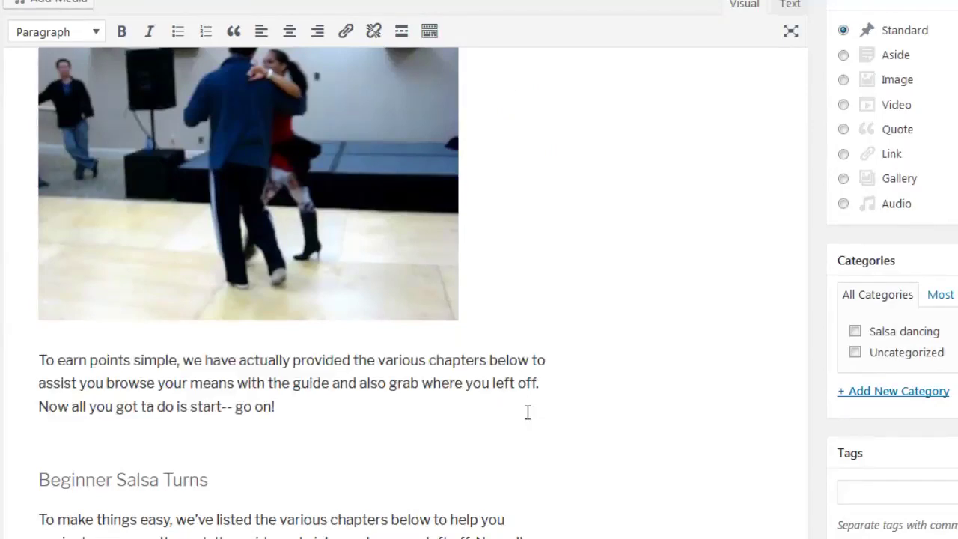
scroll(585, 426, "up", 5)
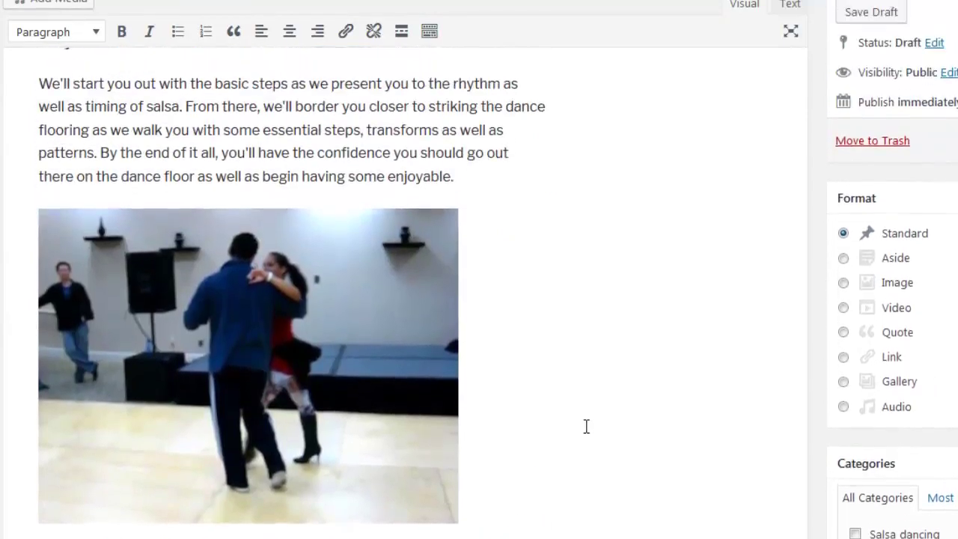
scroll(562, 425, "down", 2)
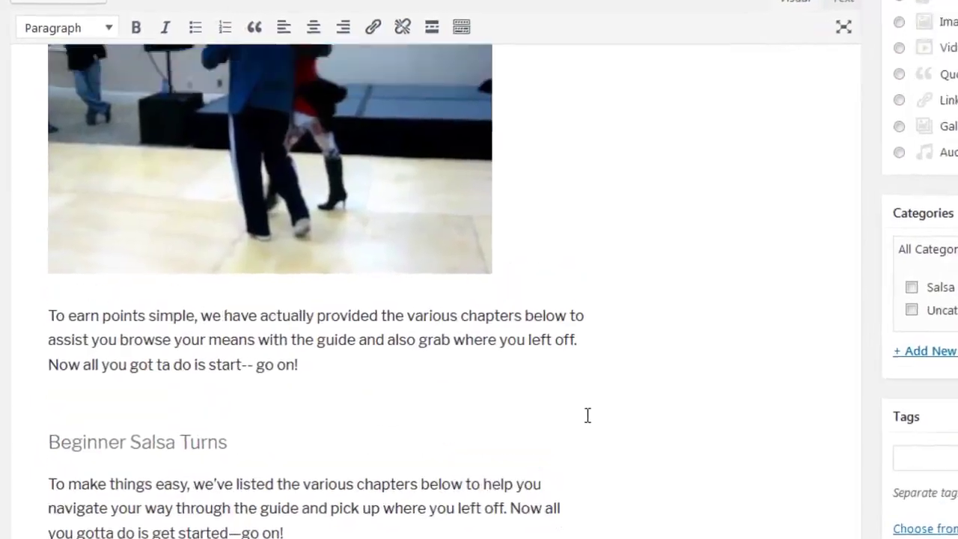
scroll(586, 415, "up", 4)
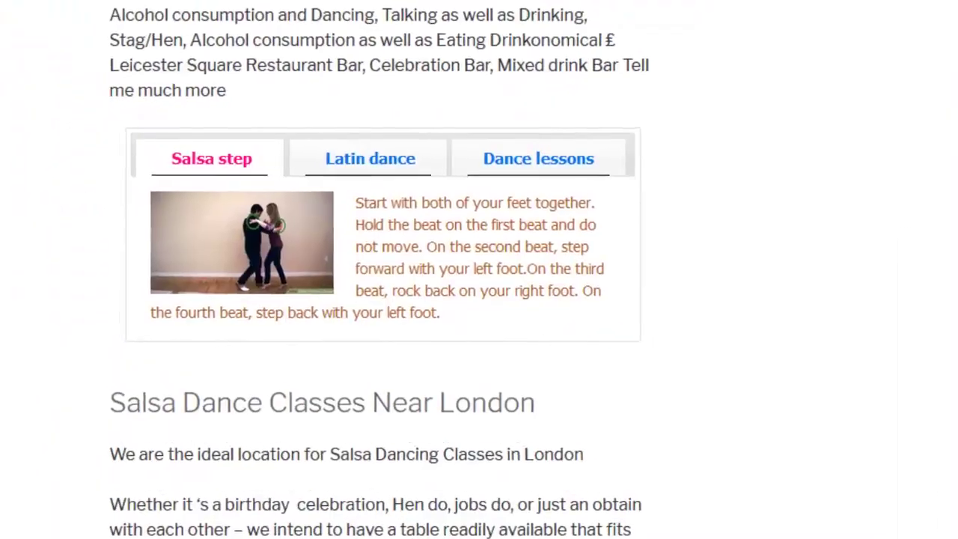
Step: Examine the post's additional reading boxes in their light and blue themes, switching through topics such as Latin dance, Cha Cha and Dance lessons
left_click(373, 175)
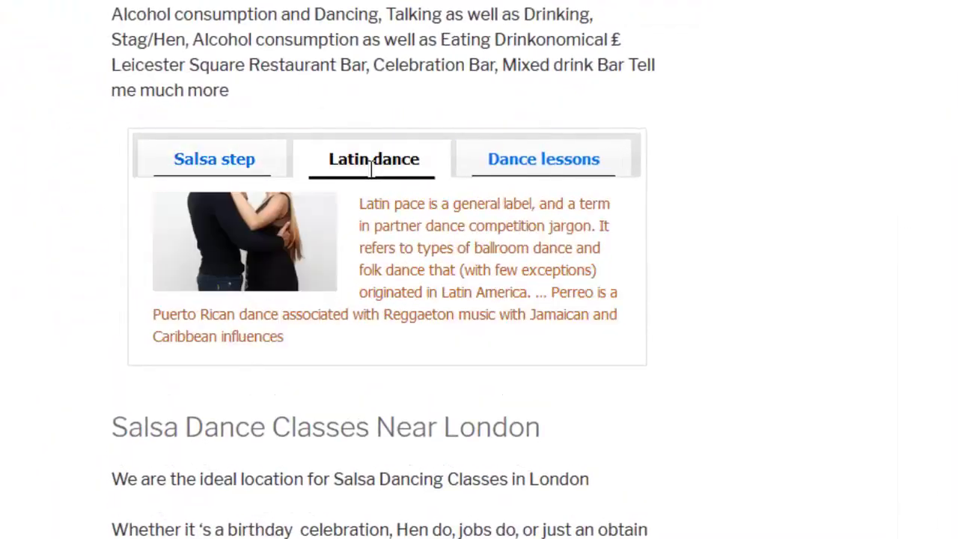
left_click(545, 171)
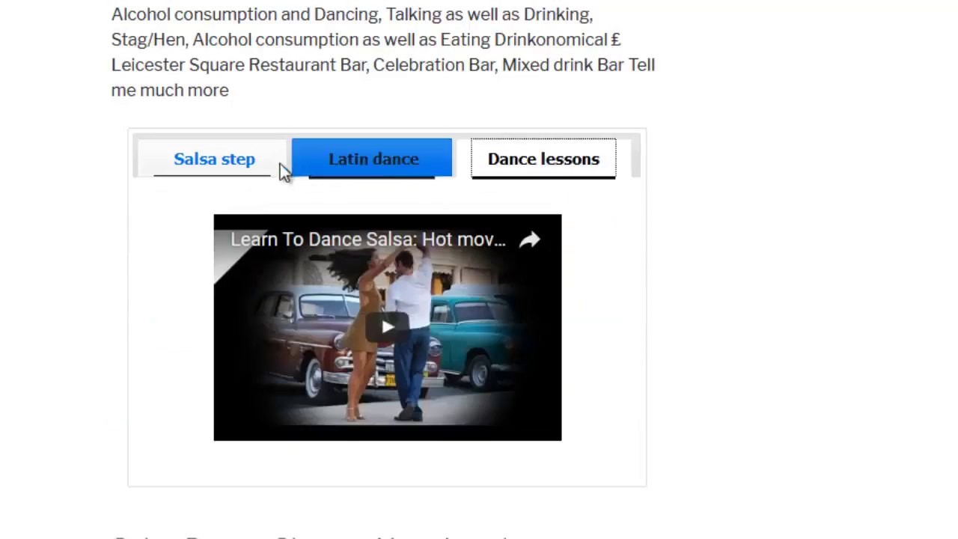
left_click(214, 160)
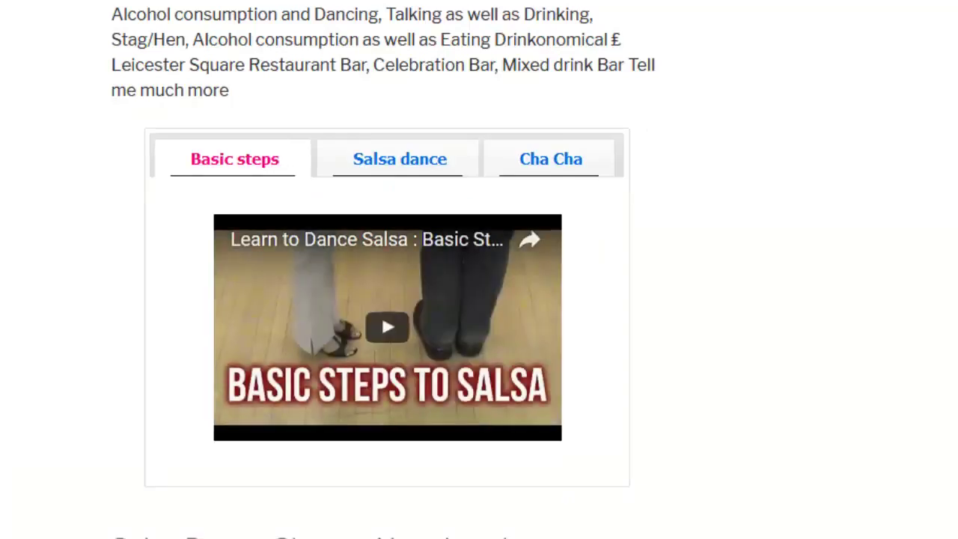
left_click(412, 158)
left_click(552, 163)
key("Tab")
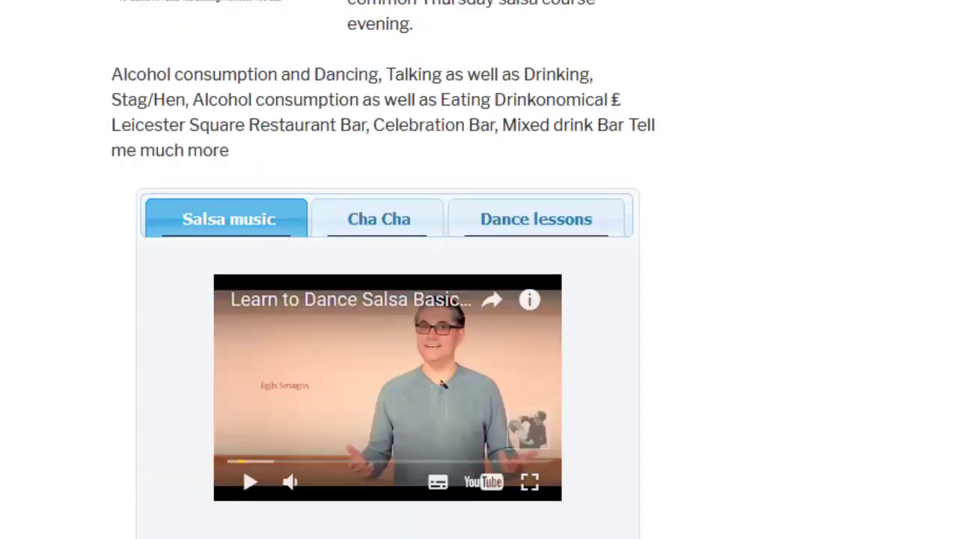
left_click(387, 227)
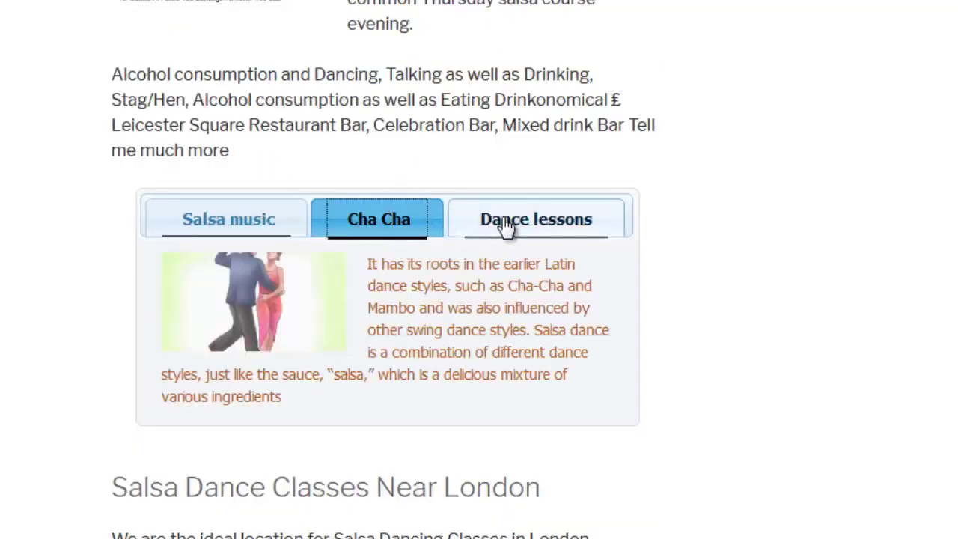
left_click(506, 226)
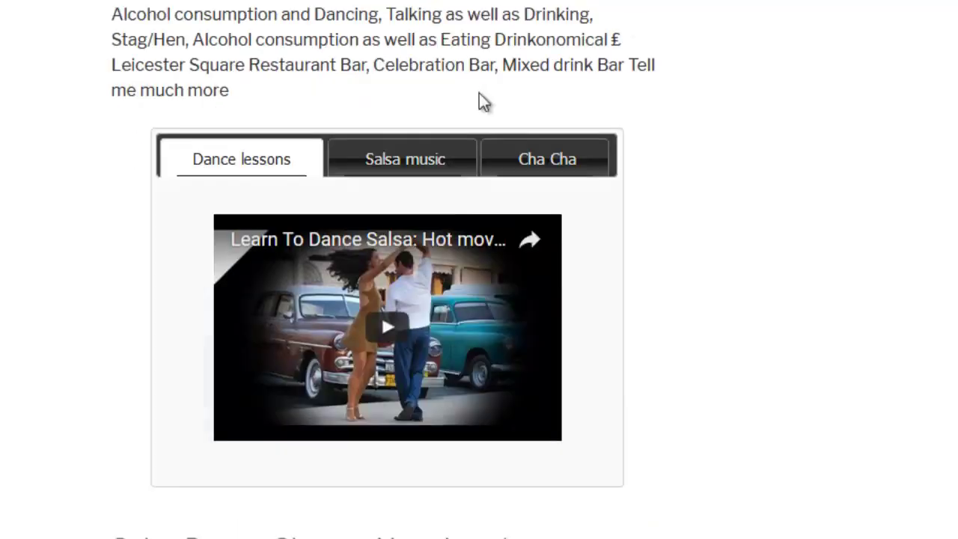
Step: Examine the remaining additional reading box themes, viewing topics such as Salsa dance, Cross body and Basic steps, and play the basic steps video
left_click(419, 166)
left_click(550, 159)
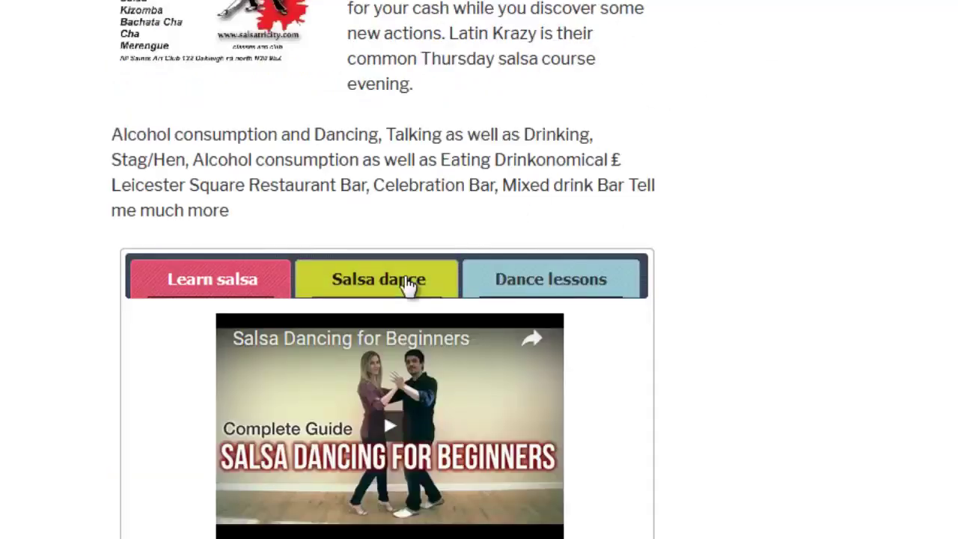
left_click(408, 284)
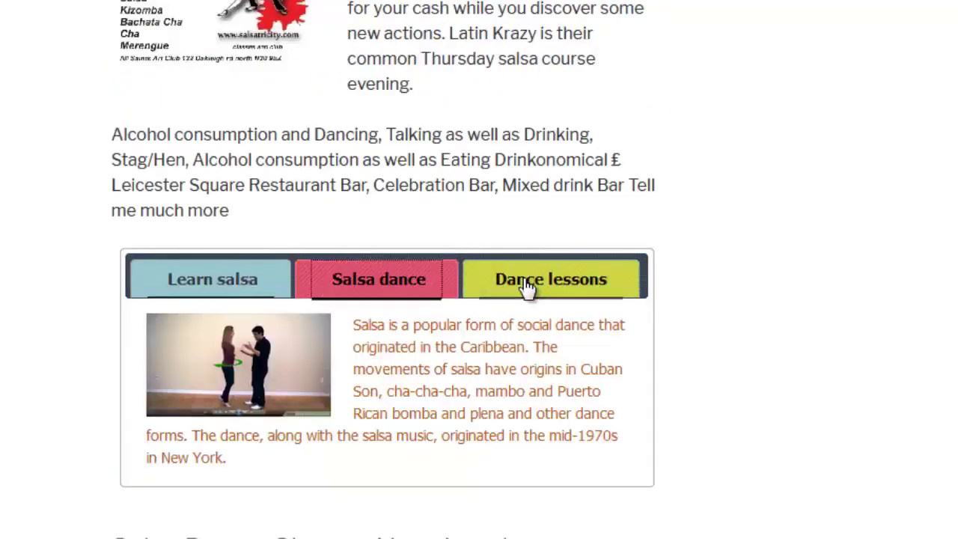
left_click(528, 284)
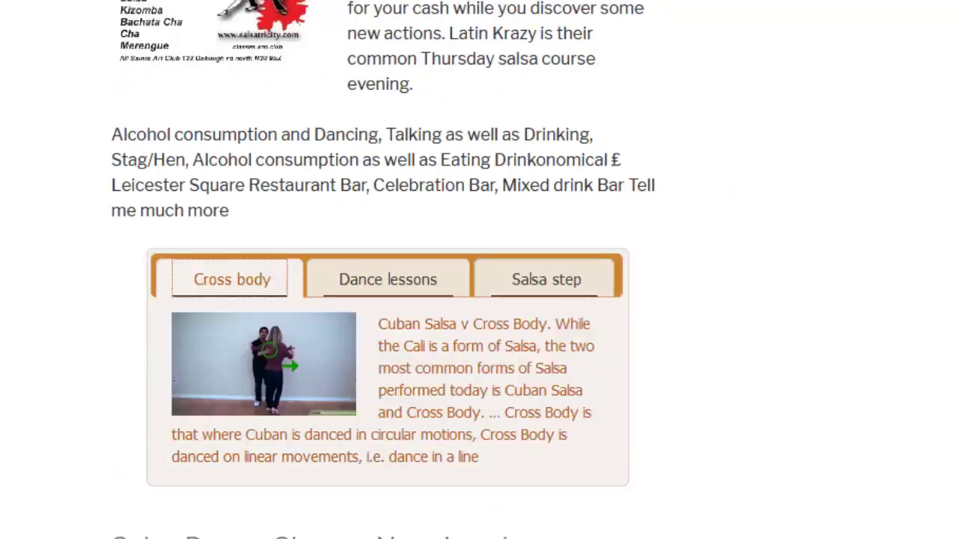
left_click(232, 279)
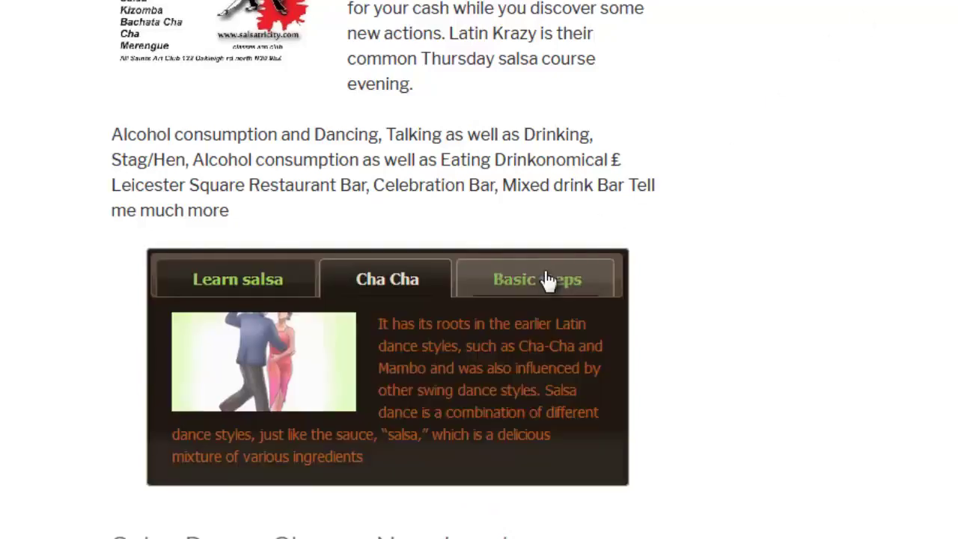
left_click(547, 277)
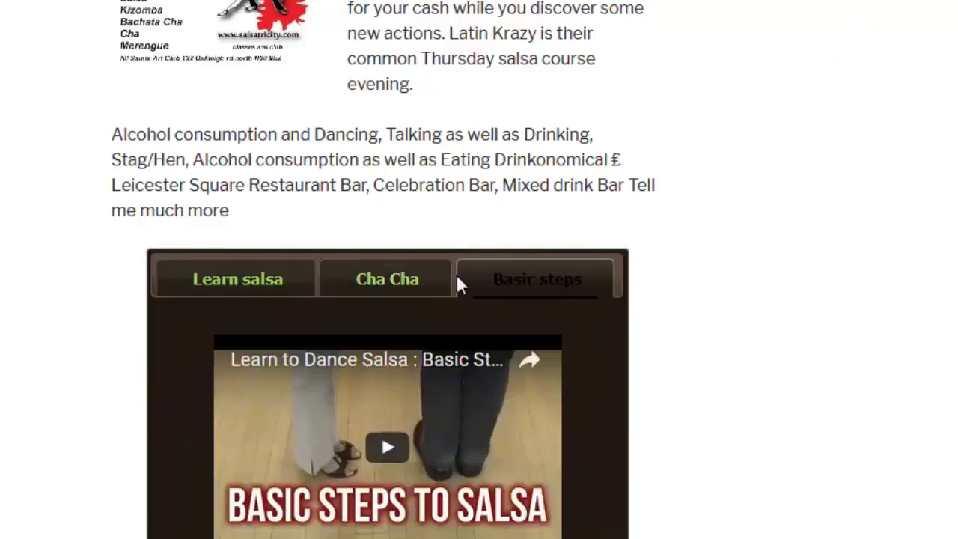
left_click(383, 434)
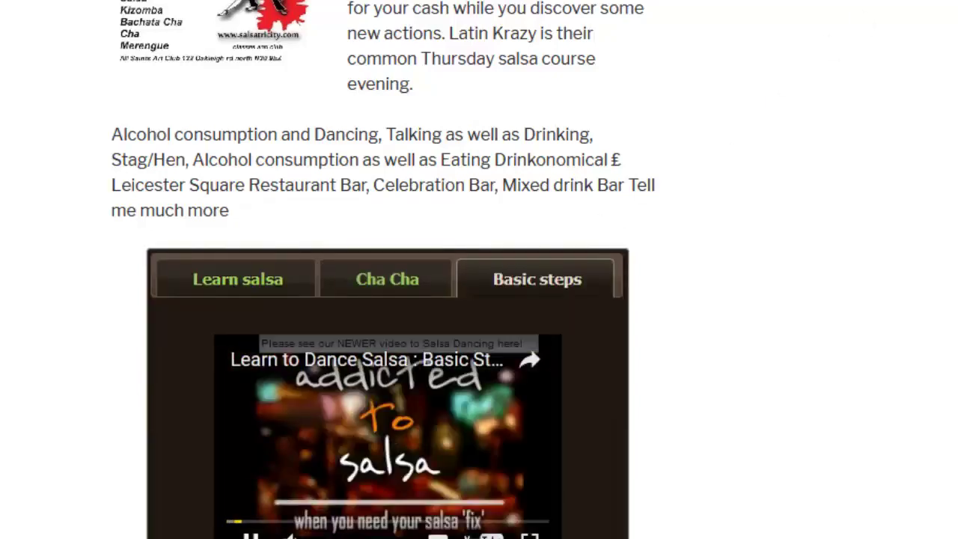
left_click(274, 286)
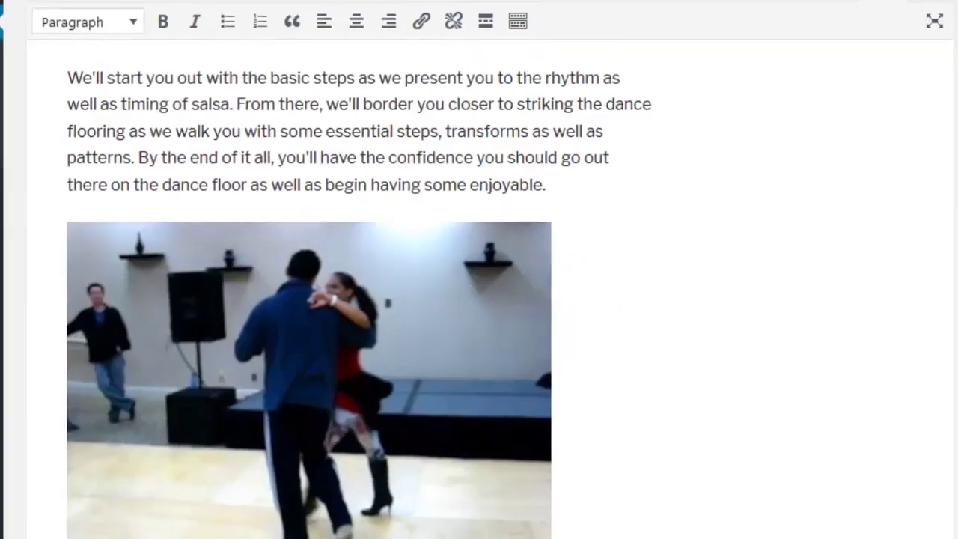
Step: Insert an additional reading table below the dancing couple image, with 6 items to add and 3 to show
scroll(674, 337, "down", 1)
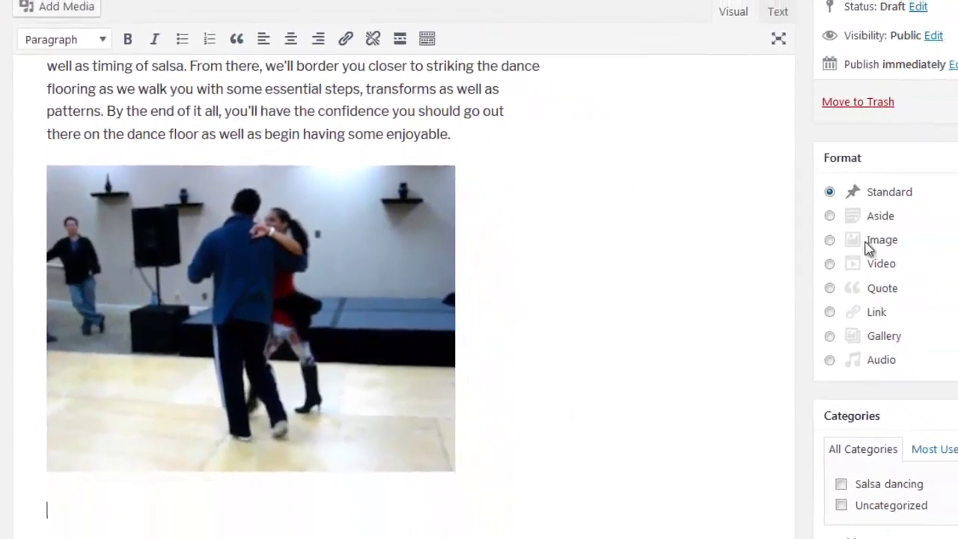
scroll(872, 60, "up", 3)
left_click(846, 81)
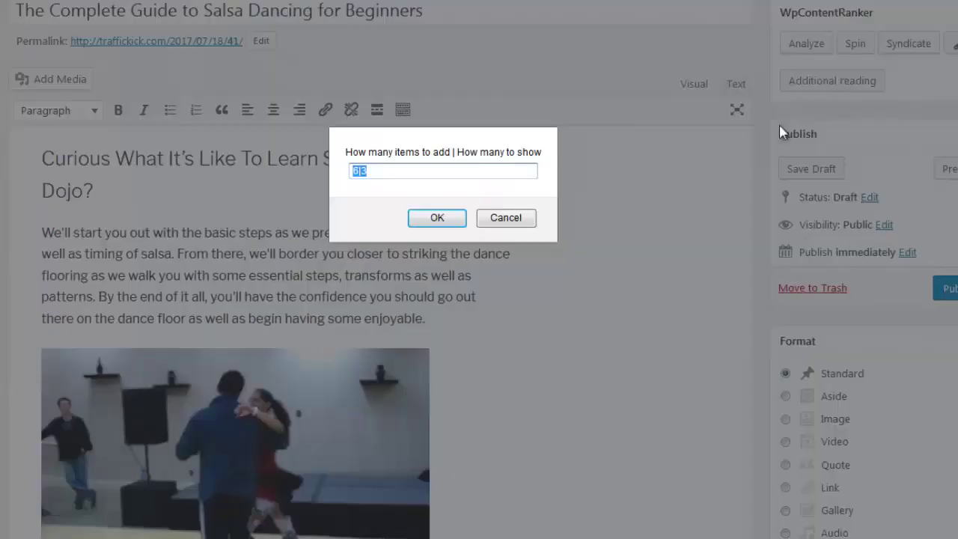
left_click(435, 218)
scroll(598, 224, "down", 3)
scroll(806, 83, "up", 3)
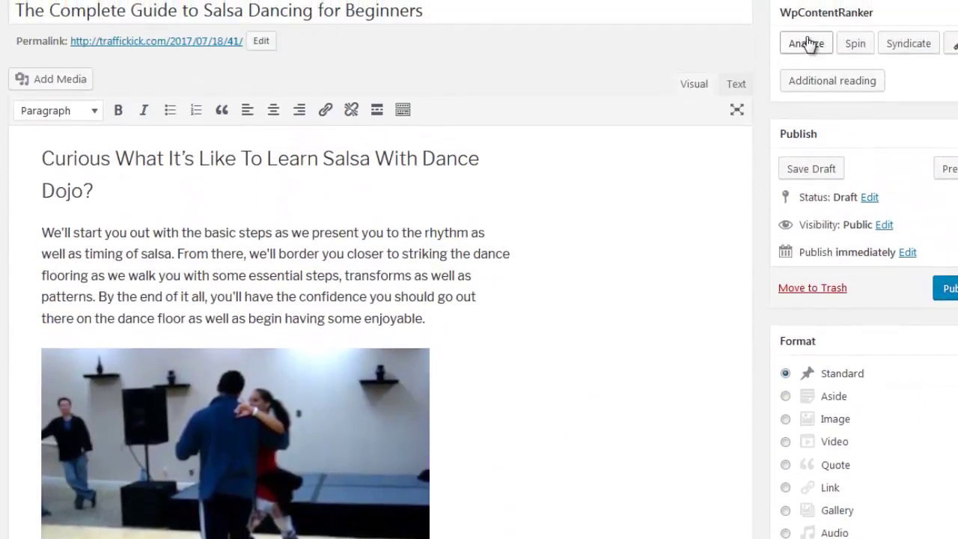
Step: Reopen the content analysis beside the table and fill the first two titles with the LSI keywords "salsa" and "salsa step"
left_click(806, 43)
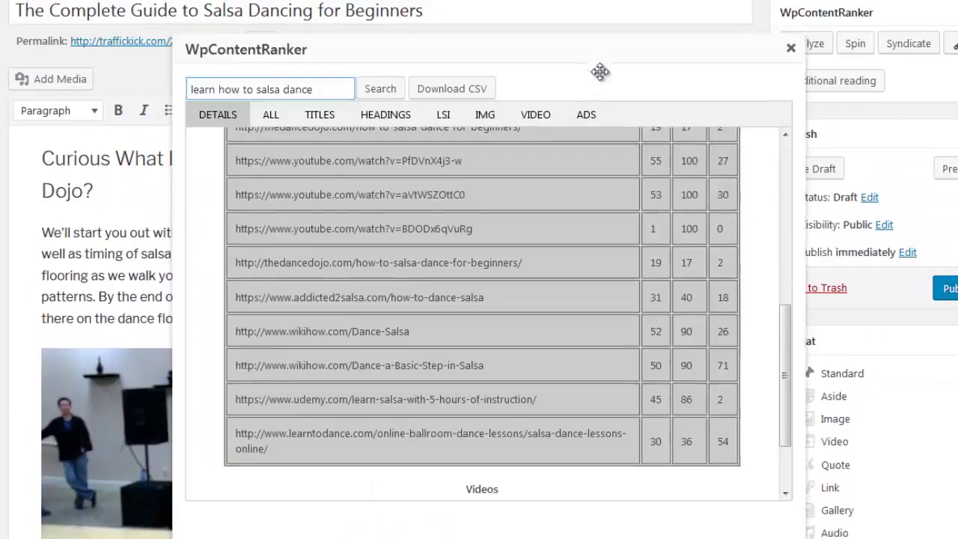
left_click_drag(601, 73, 355, 226)
scroll(355, 226, "down", 6)
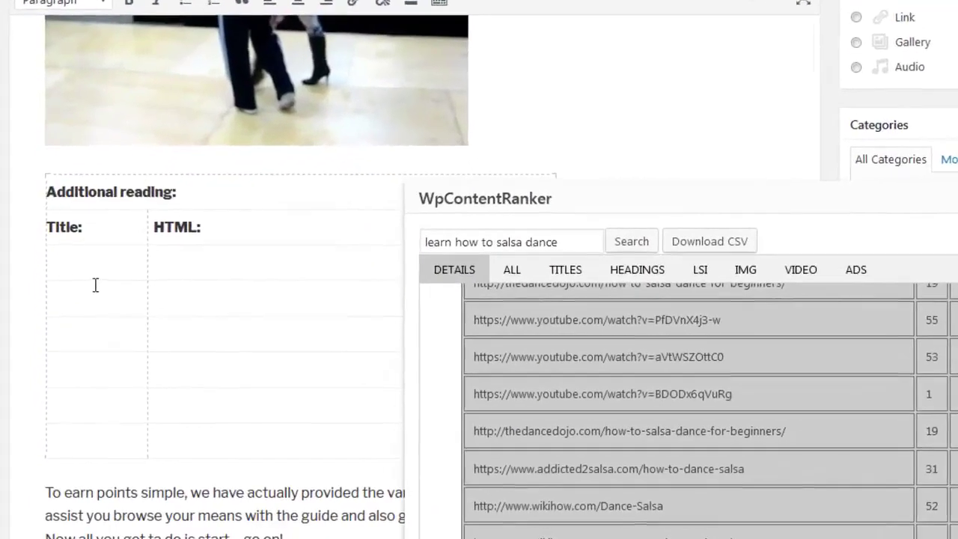
left_click(79, 303)
left_click(739, 254)
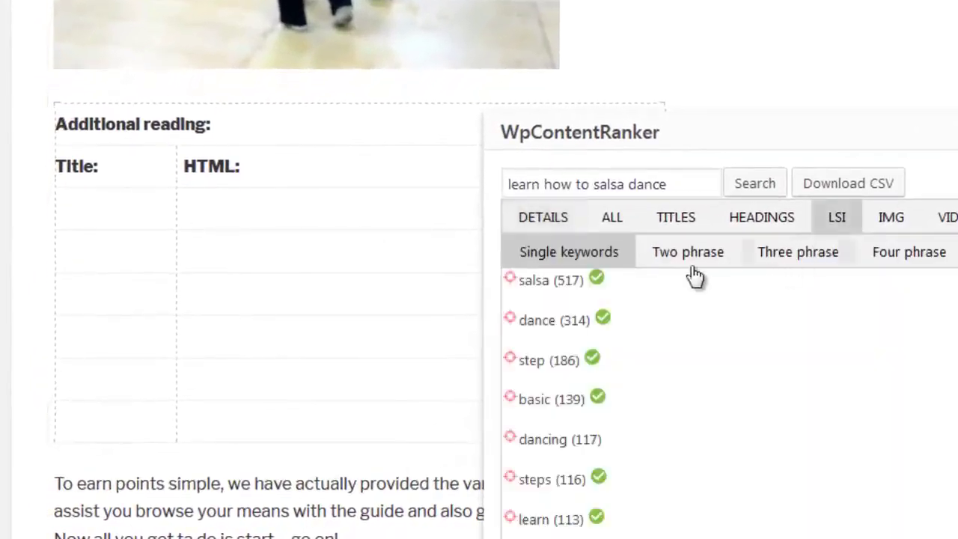
left_click_drag(514, 278, 136, 223)
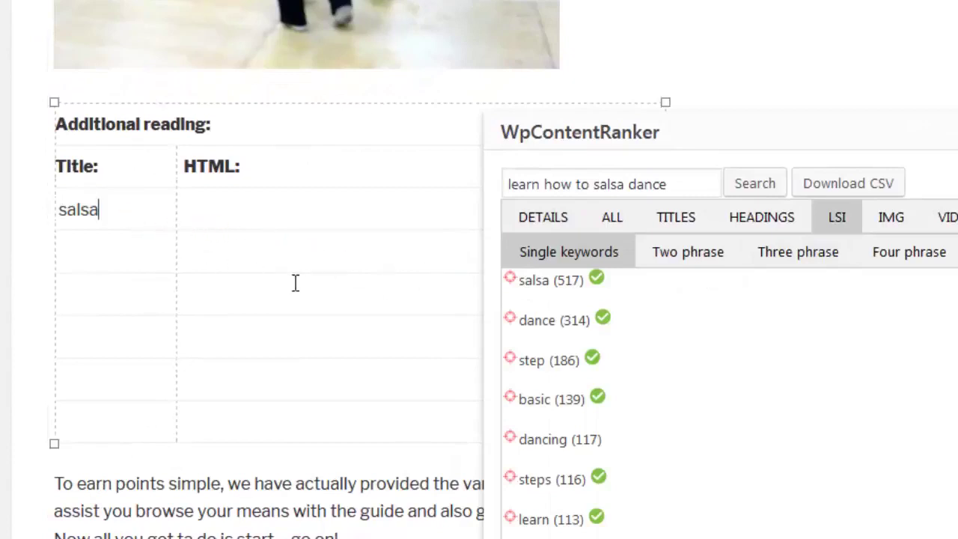
left_click(717, 262)
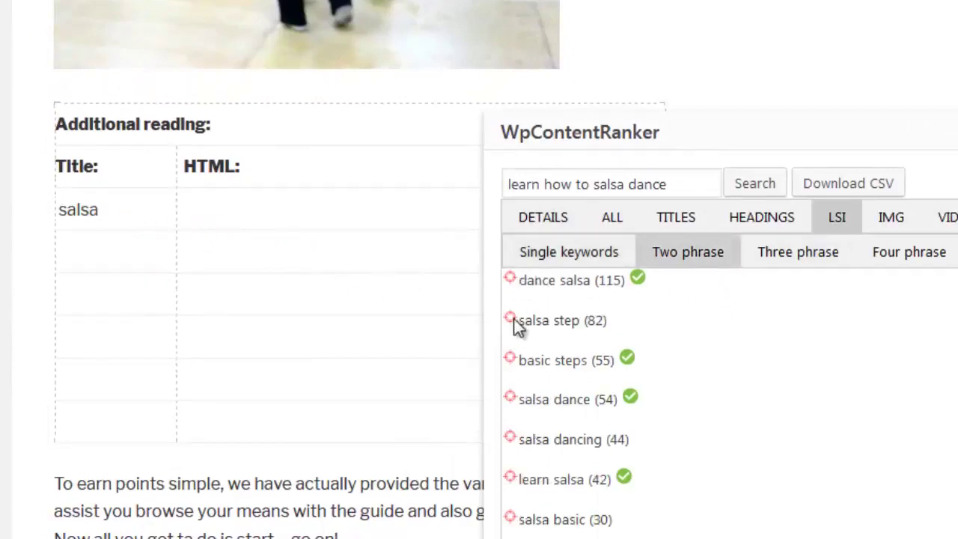
left_click_drag(513, 318, 120, 255)
Step: Add the "Learn to Dance - Salsa Basic Steps & Bonus Demo Dance" video as the "salsa" row's HTML content and an image for "salsa step"
left_click(891, 225)
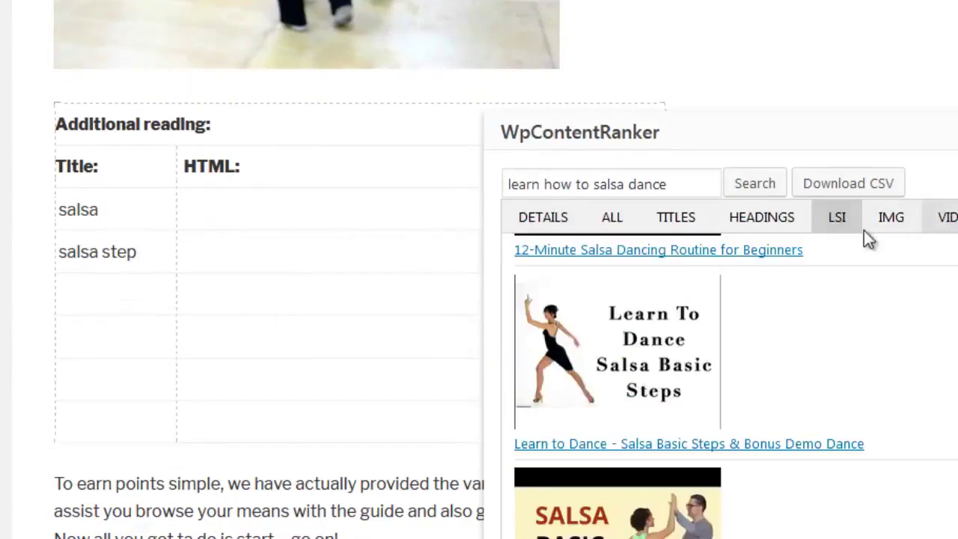
left_click_drag(577, 303, 278, 229)
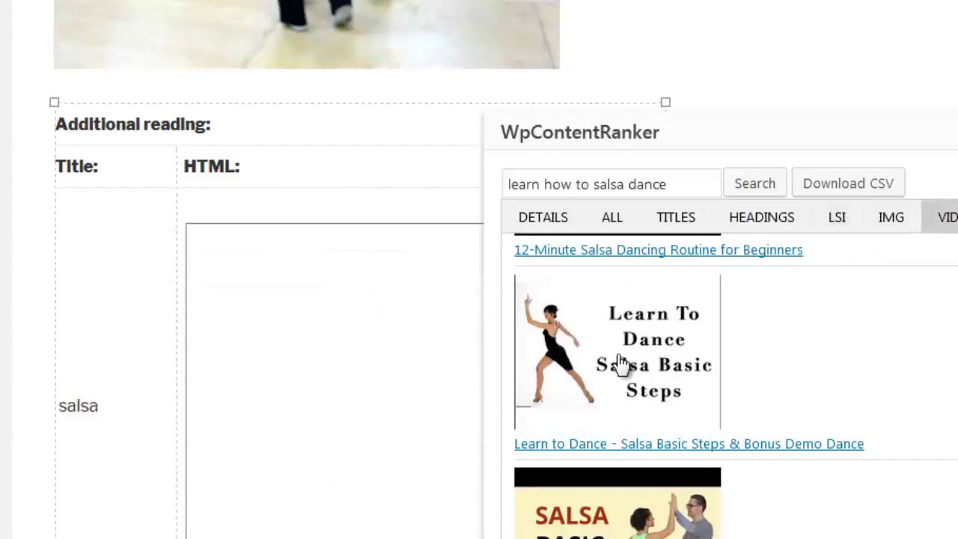
scroll(411, 354, "down", 5)
left_click(890, 217)
left_click_drag(838, 277, 31, 420)
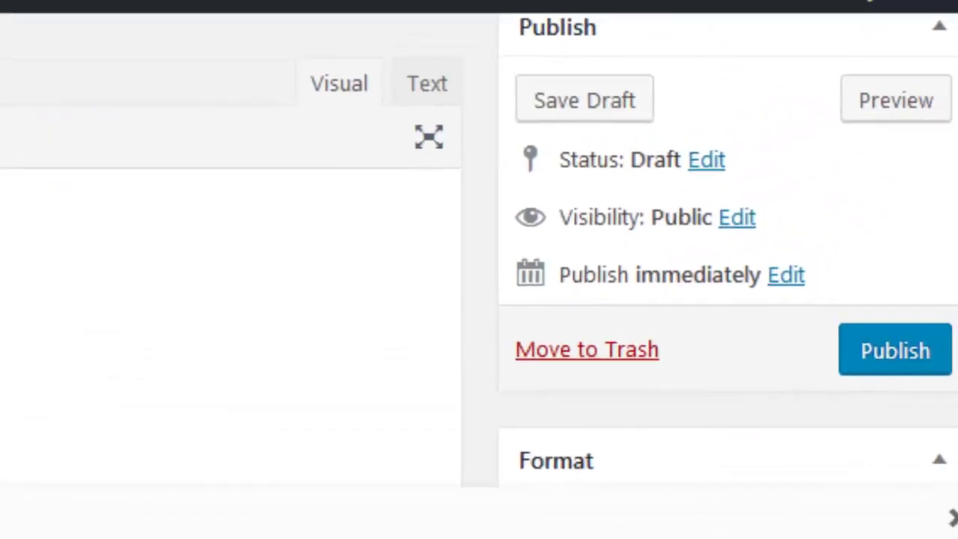
Step: Syndicate the published "Saturday salsa dancing in London England UK" post with the illustrated tango couple image from the media library
scroll(479, 269, "up", 5)
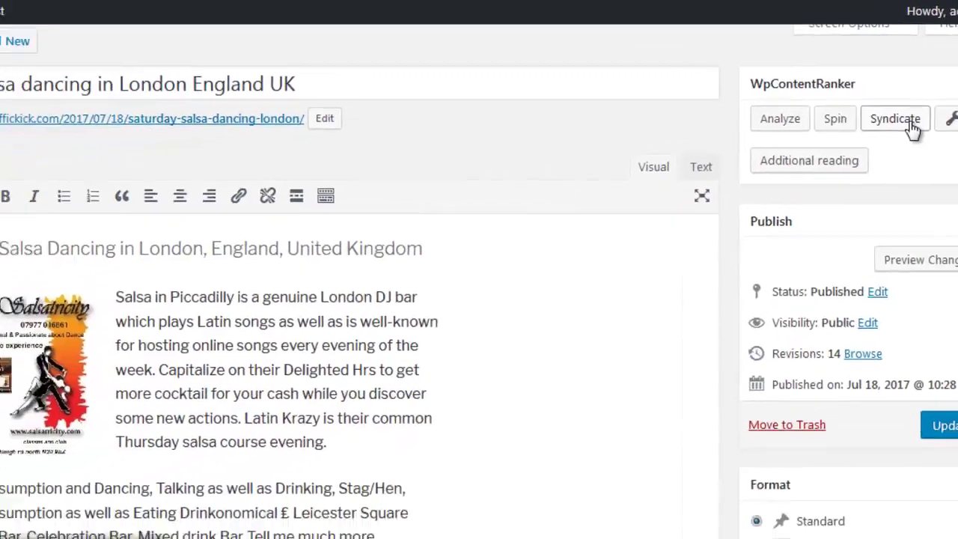
left_click(894, 137)
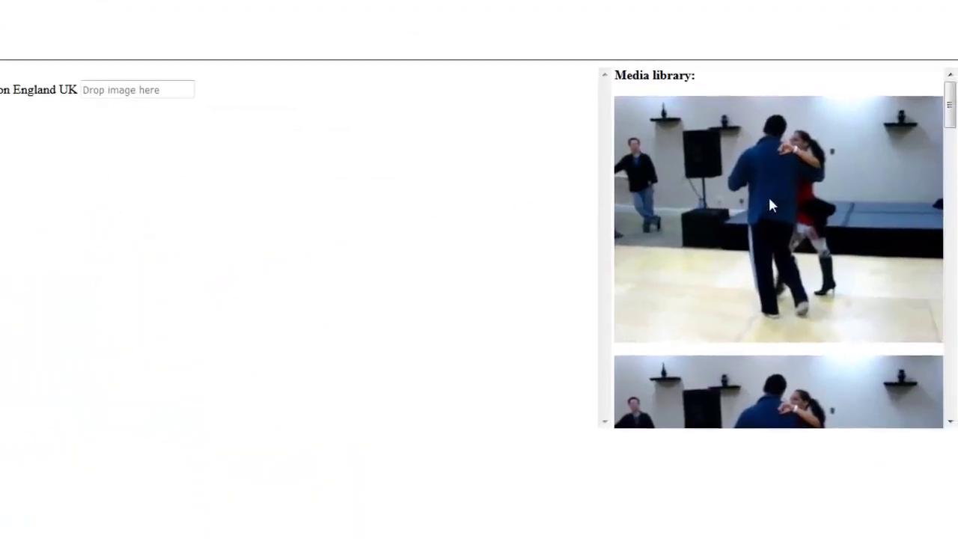
scroll(771, 205, "down", 5)
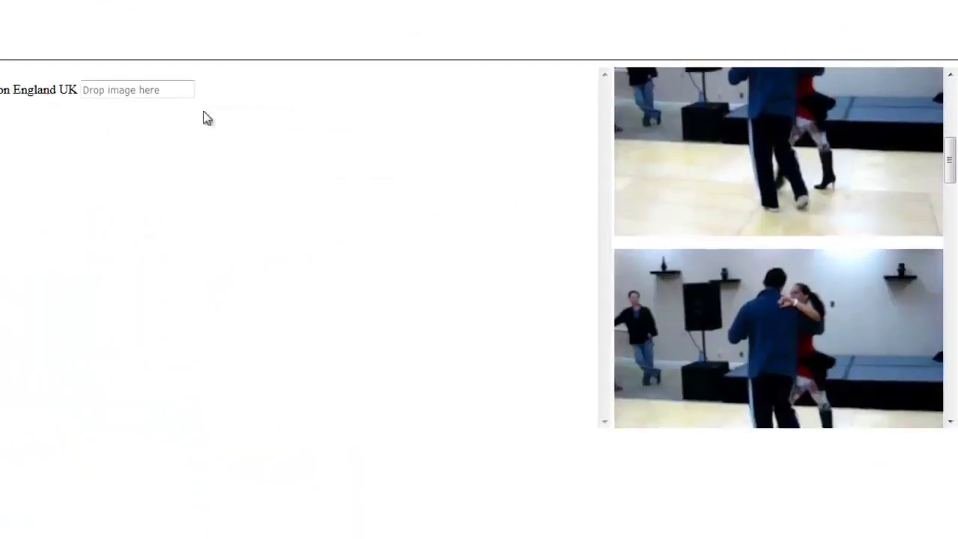
scroll(675, 184, "down", 10)
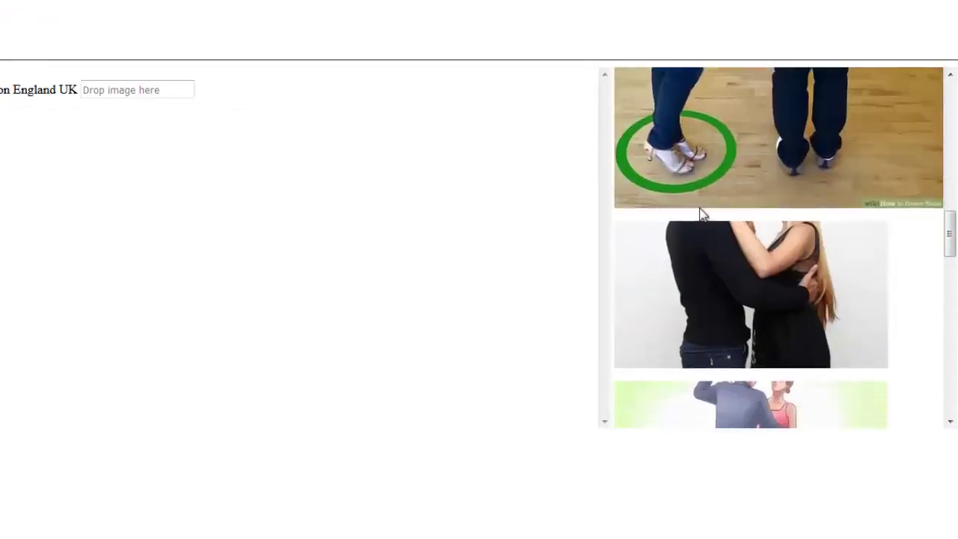
scroll(705, 220, "up", 5)
scroll(705, 220, "down", 6)
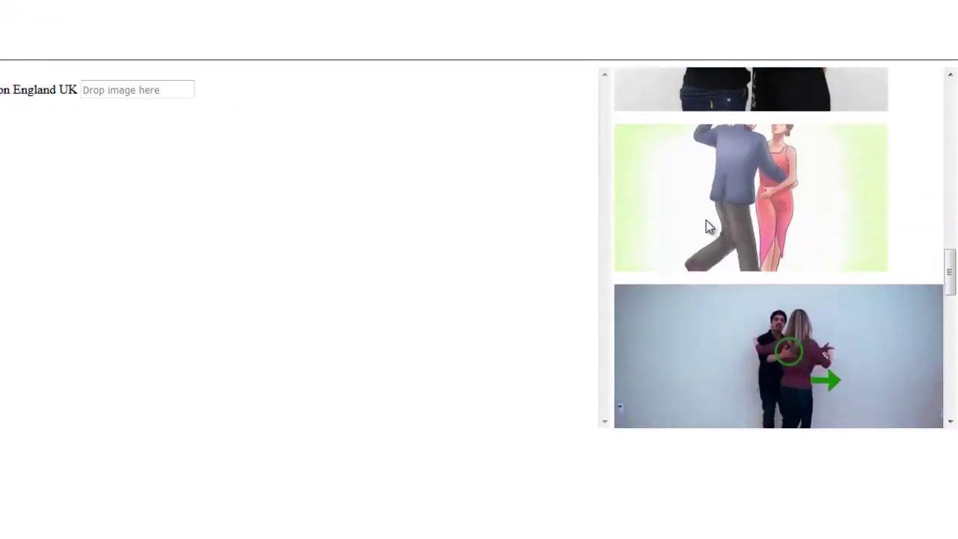
scroll(729, 137, "up", 3)
left_click_drag(744, 196, 171, 94)
left_click_drag(260, 66, 263, 65)
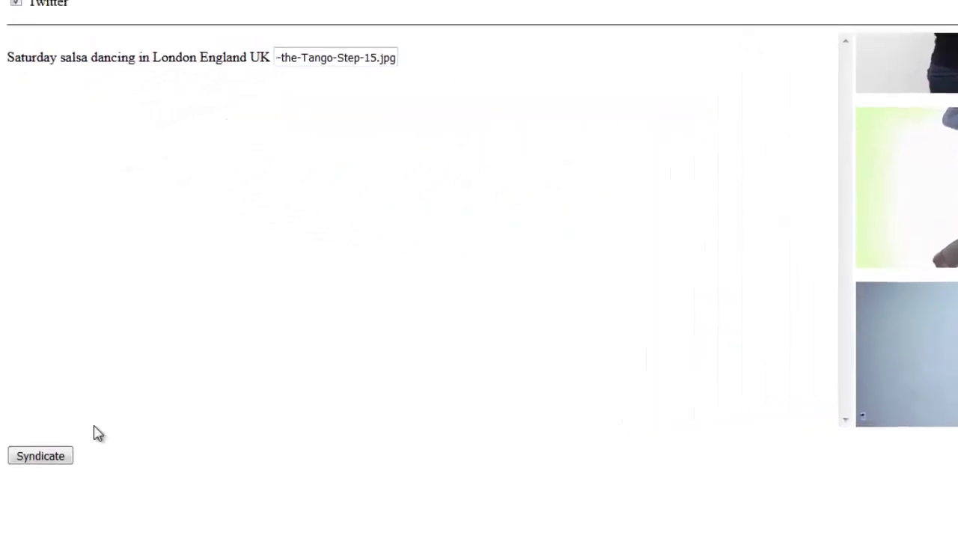
left_click(60, 477)
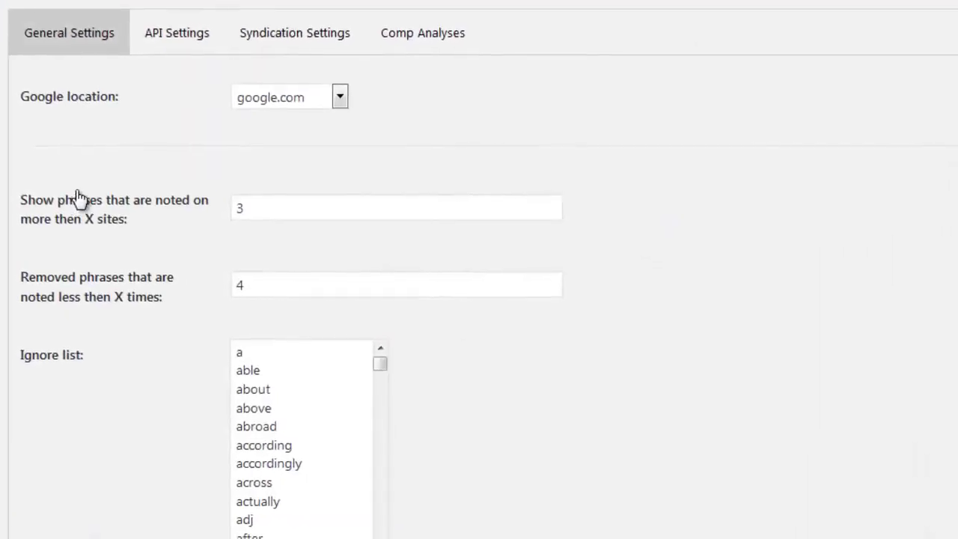
Step: Review the general settings, from the ignore list, image size limits and additional reading theme to the available Google locations
scroll(78, 196, "down", 5)
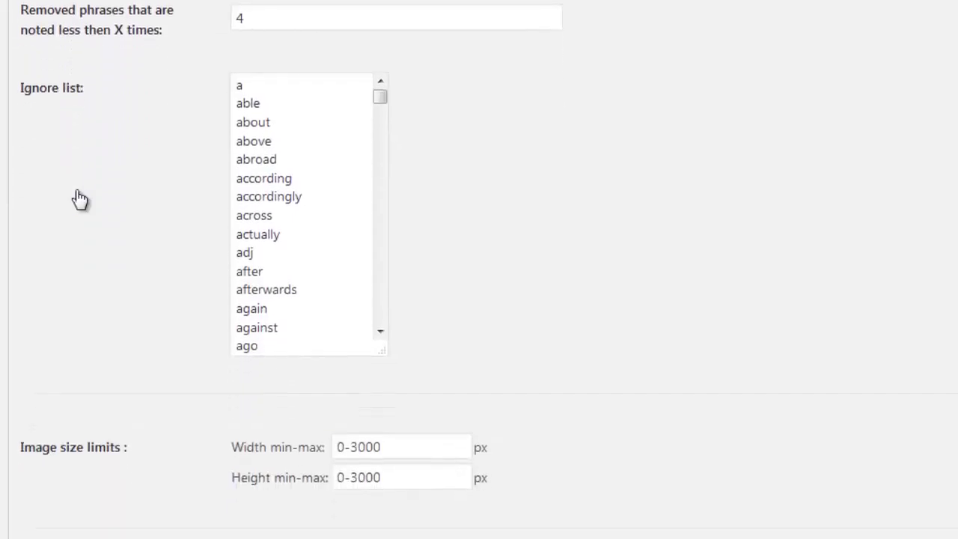
scroll(78, 193, "down", 5)
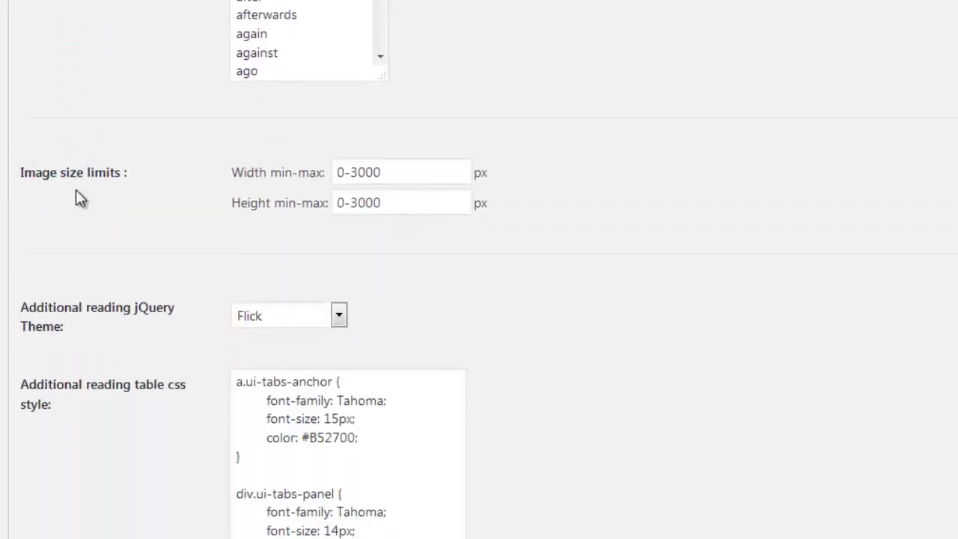
scroll(77, 200, "up", 10)
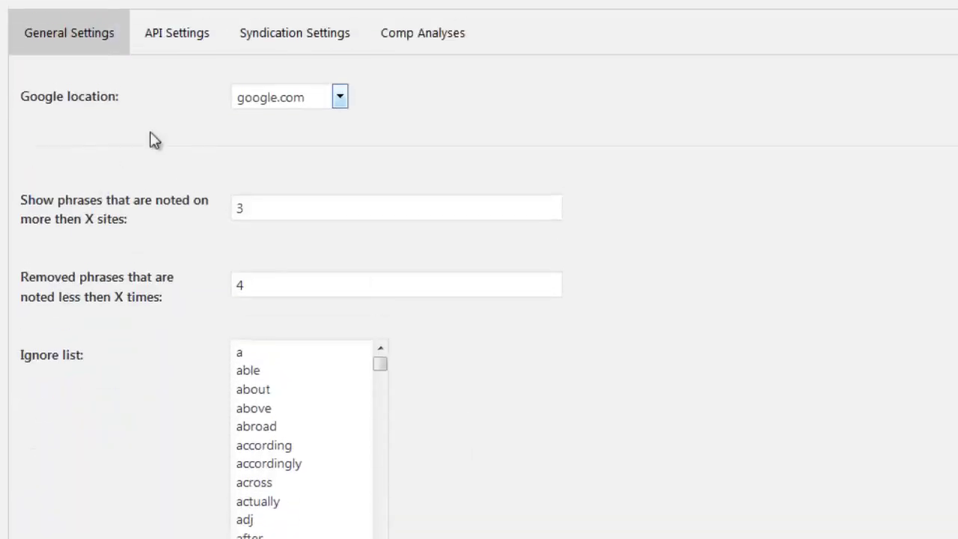
left_click(289, 103)
left_click_drag(344, 180, 344, 120)
left_click(472, 126)
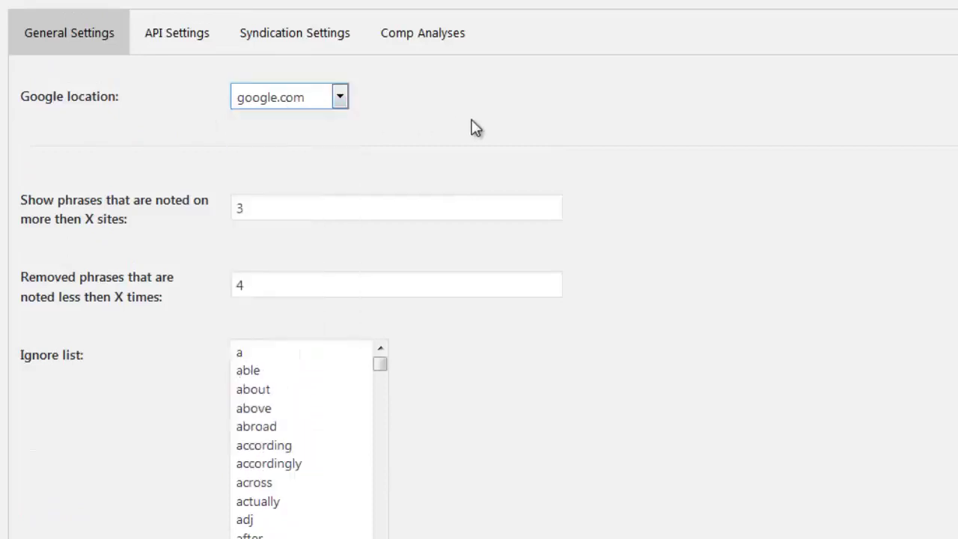
Step: Examine the phrase count thresholds and go through the ignore list of common words down to its end
scroll(329, 135, "down", 2)
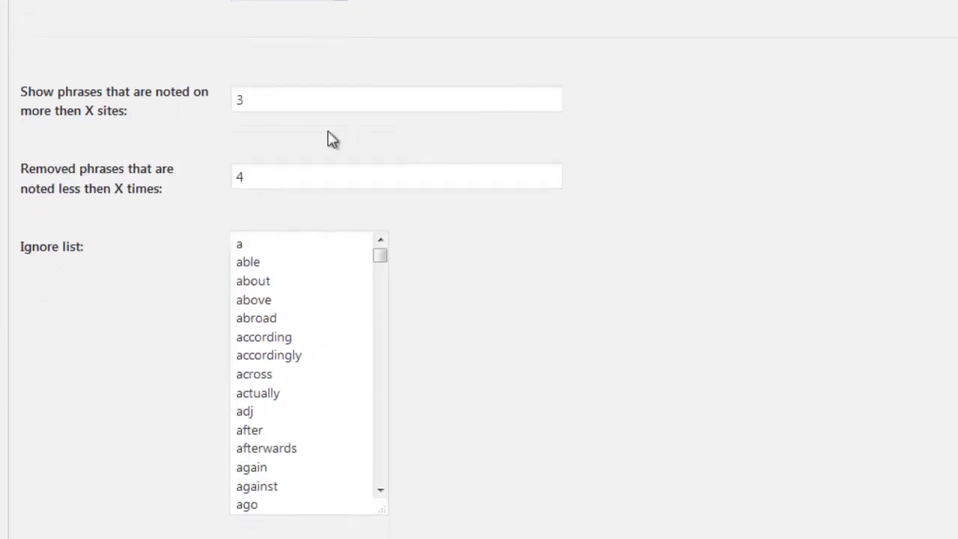
left_click(255, 101)
left_click(258, 176)
scroll(263, 181, "down", 2)
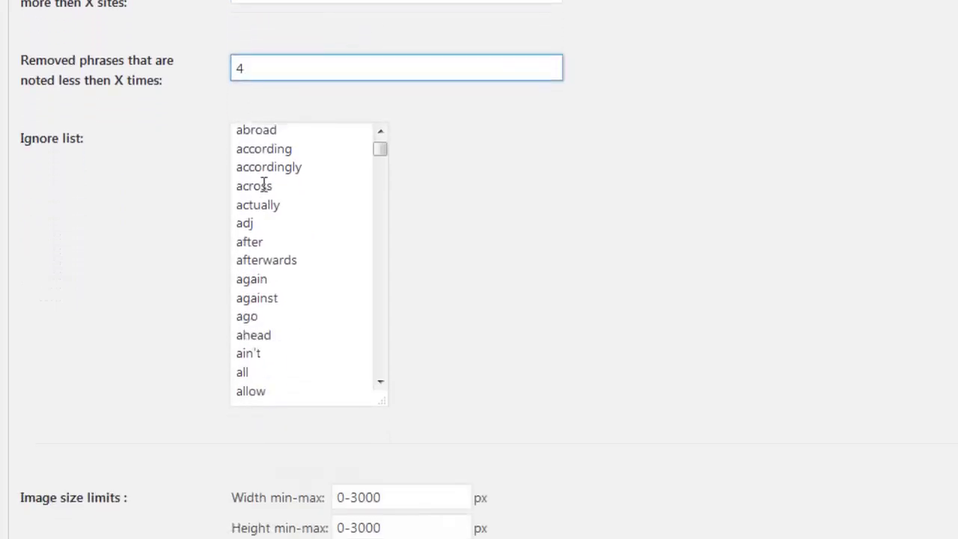
scroll(264, 183, "down", 10)
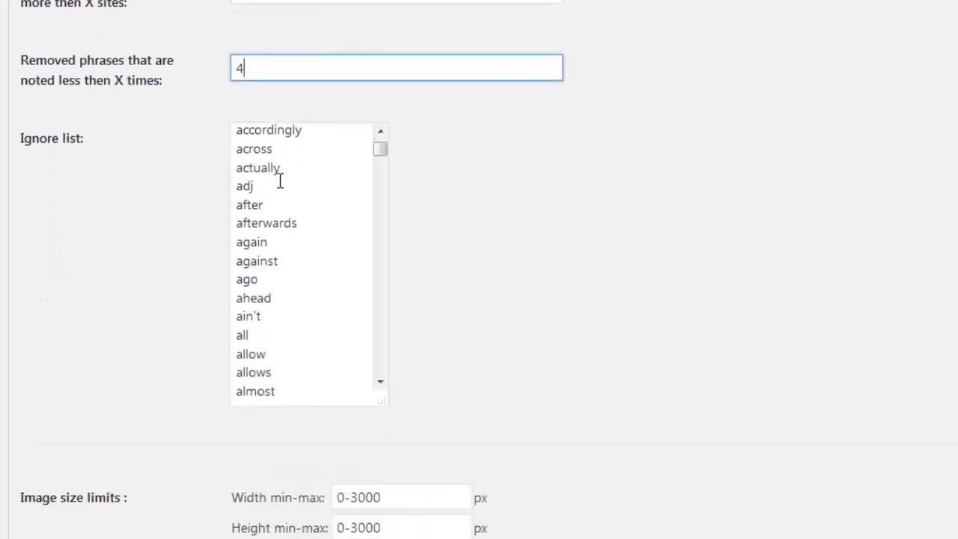
left_click(183, 189)
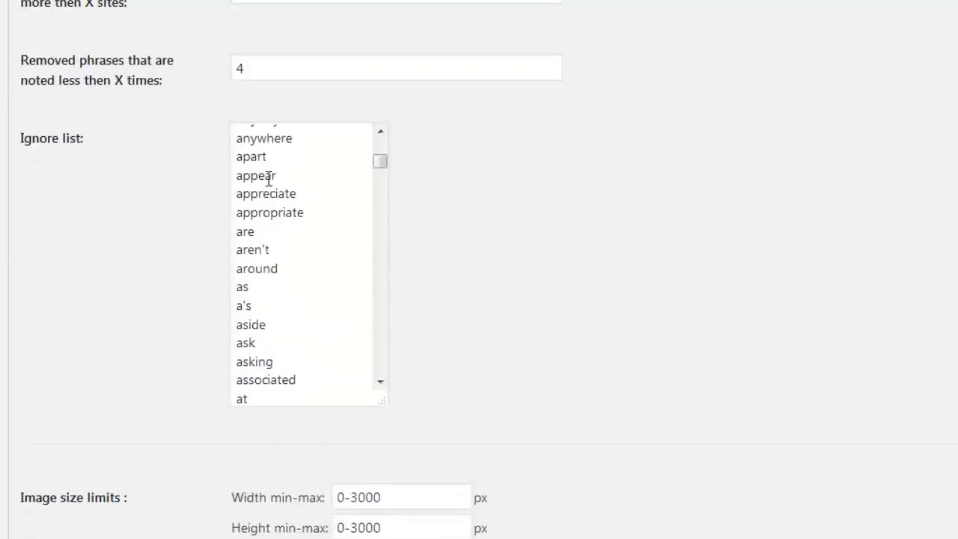
scroll(268, 179, "down", 20)
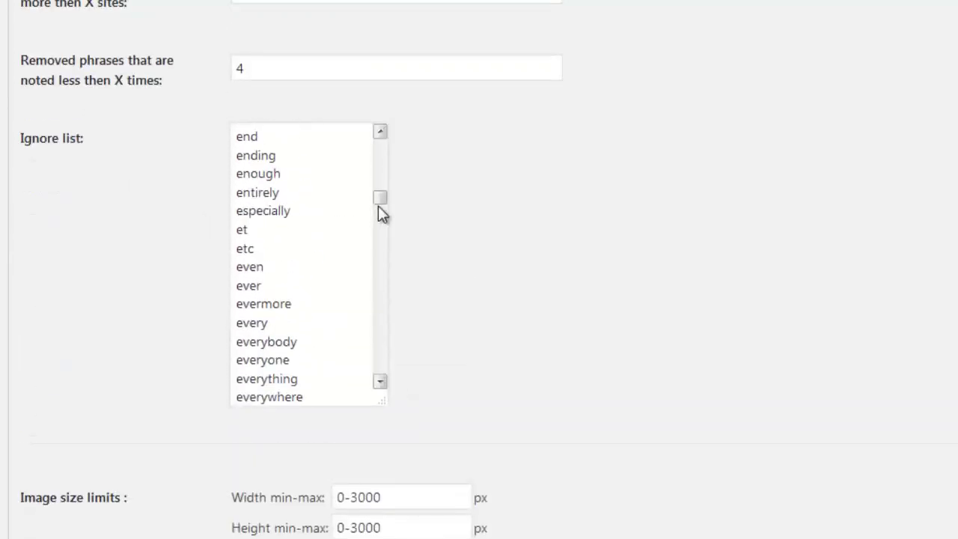
left_click_drag(378, 206, 374, 377)
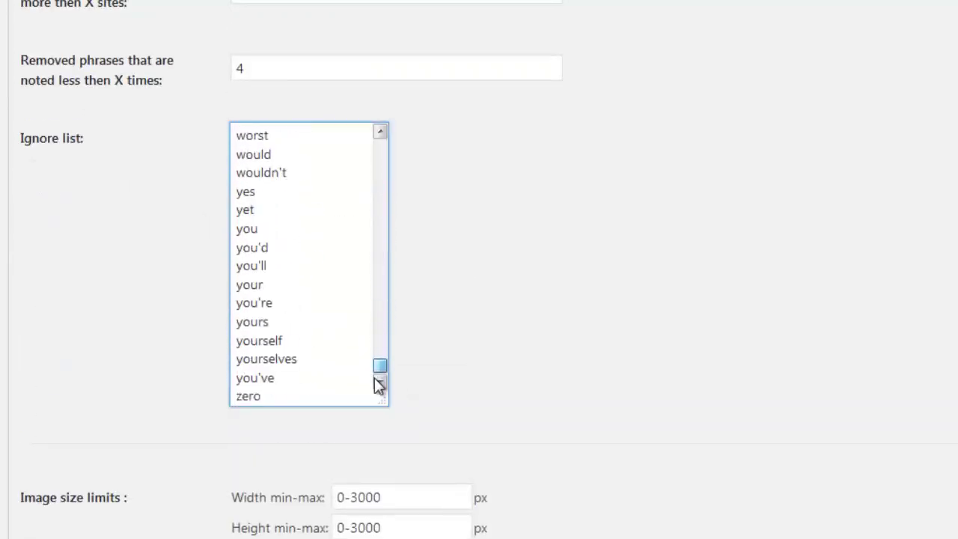
left_click(440, 260)
Step: Examine the image size limits, the available additional reading jQuery themes, the table CSS style and the proxy settings
scroll(459, 261, "down", 4)
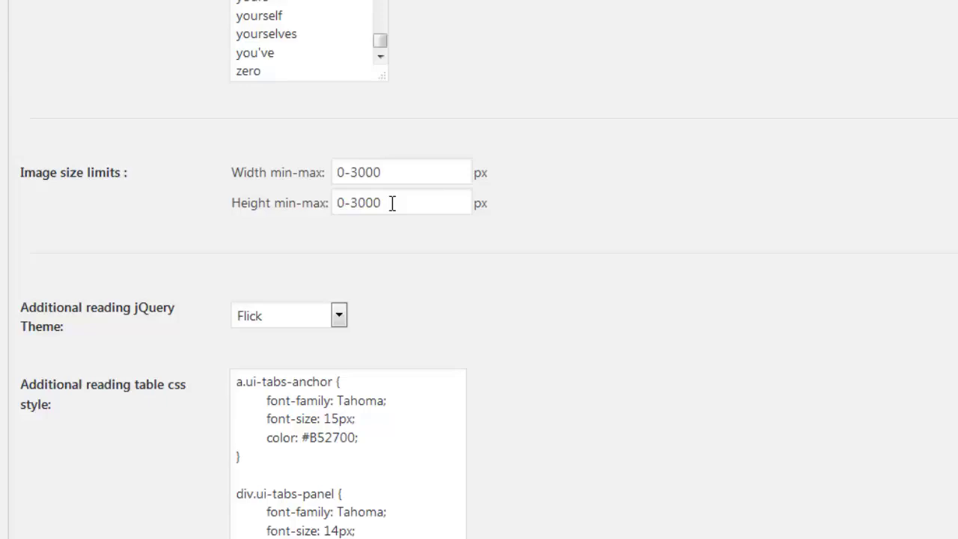
scroll(392, 202, "down", 2)
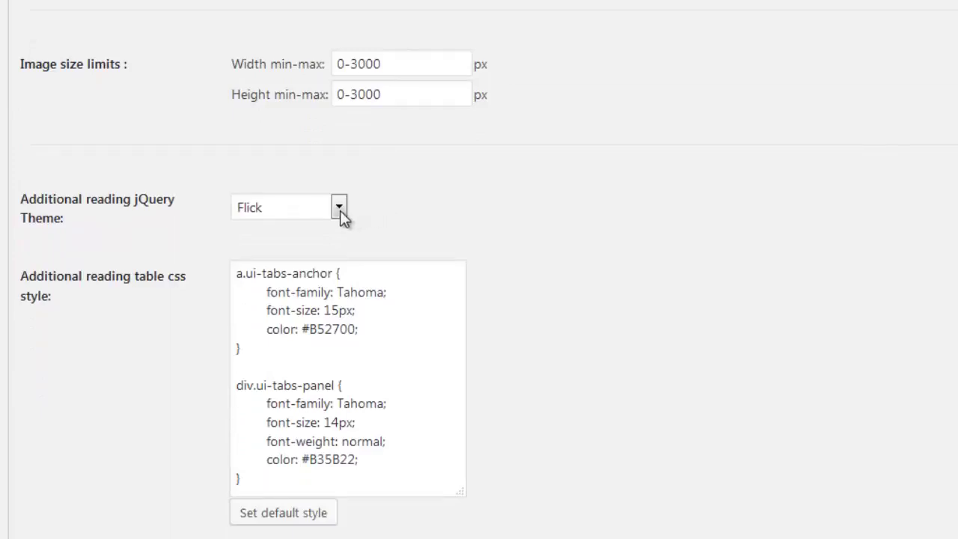
left_click(340, 210)
mouse_move(337, 256)
left_mouse_down()
mouse_move(339, 347)
mouse_move(342, 242)
left_mouse_up()
left_click(410, 217)
scroll(410, 222, "down", 2)
scroll(344, 271, "down", 8)
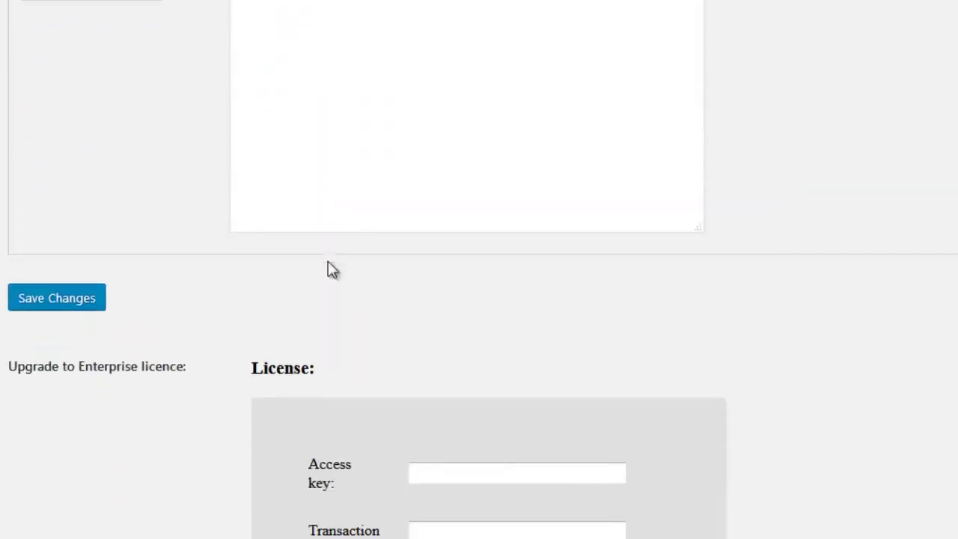
scroll(280, 193, "up", 4)
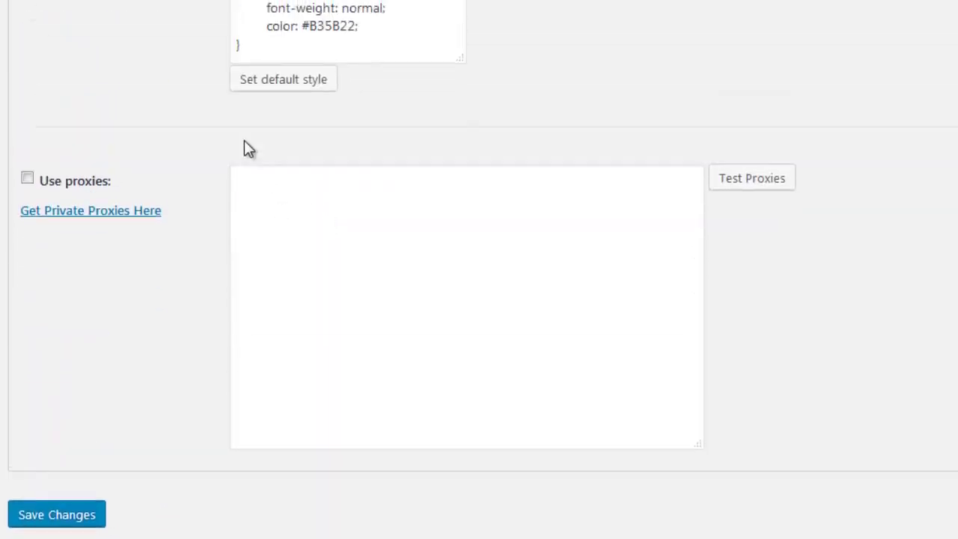
left_click(276, 250)
scroll(510, 391, "up", 10)
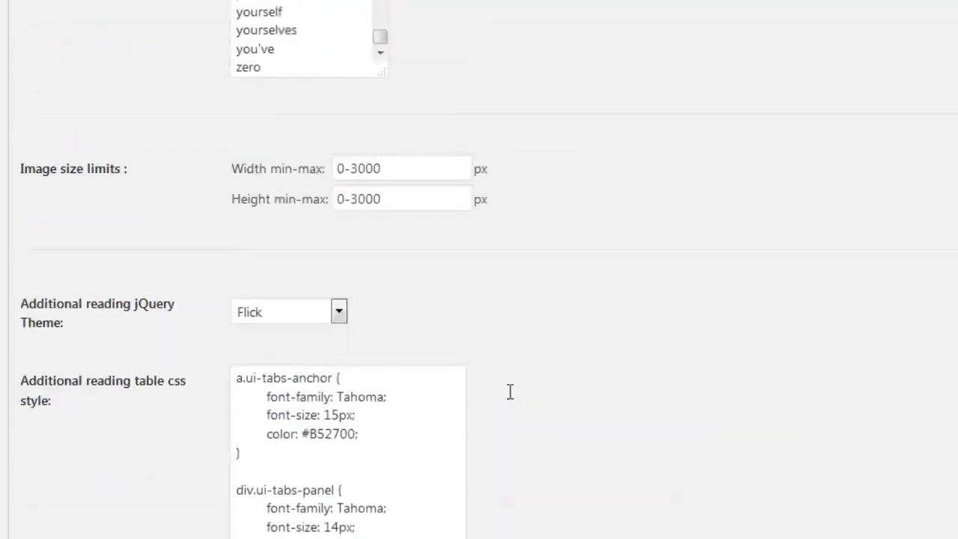
Step: Review the API settings for Moz, Spin Rewriter and Best Spinner
left_click(189, 41)
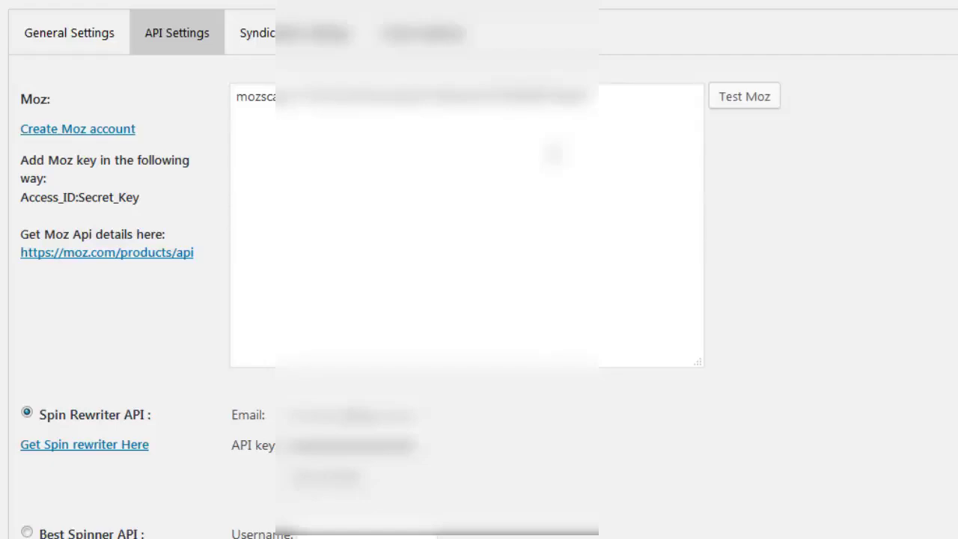
scroll(552, 153, "down", 5)
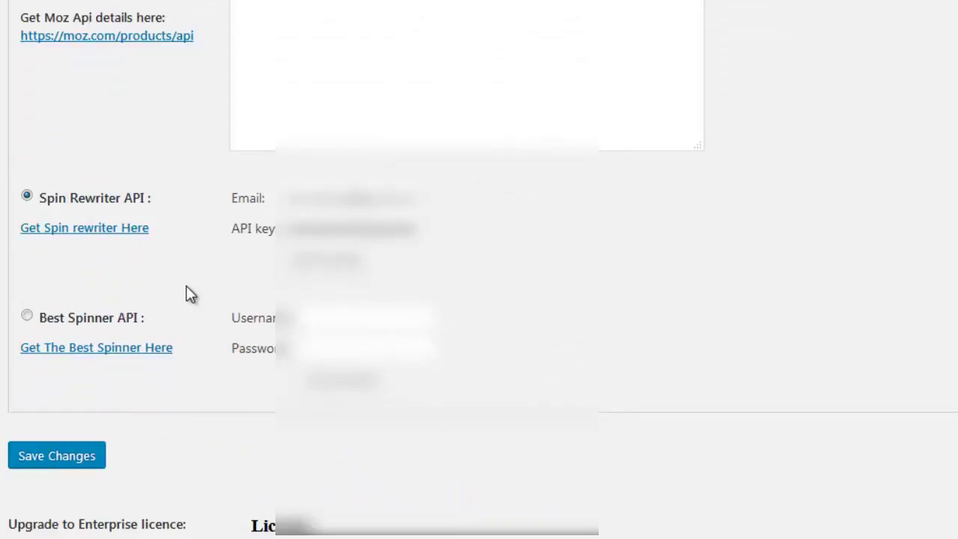
scroll(191, 294, "up", 5)
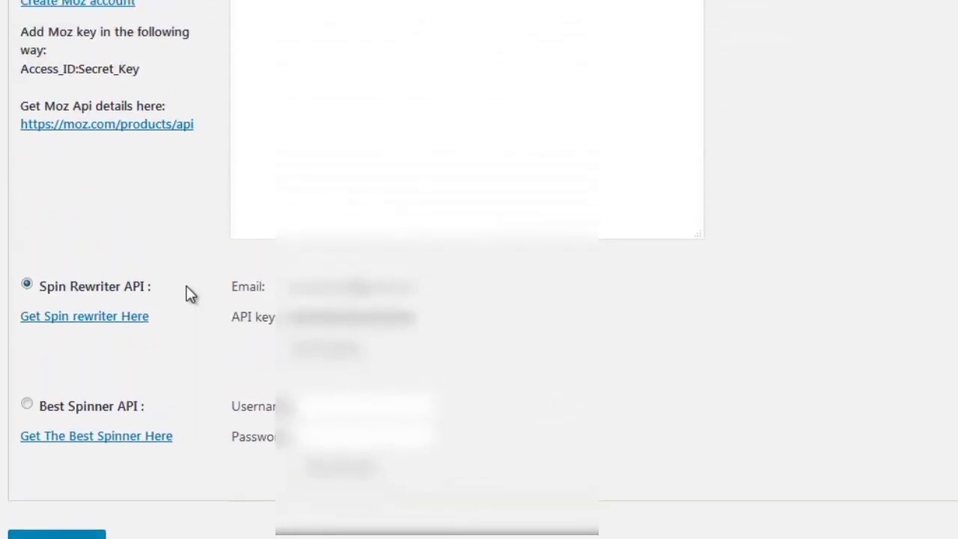
Step: Review the syndication settings, covering posting delay, maximum characters, Twitter API credentials and tags
left_click(310, 33)
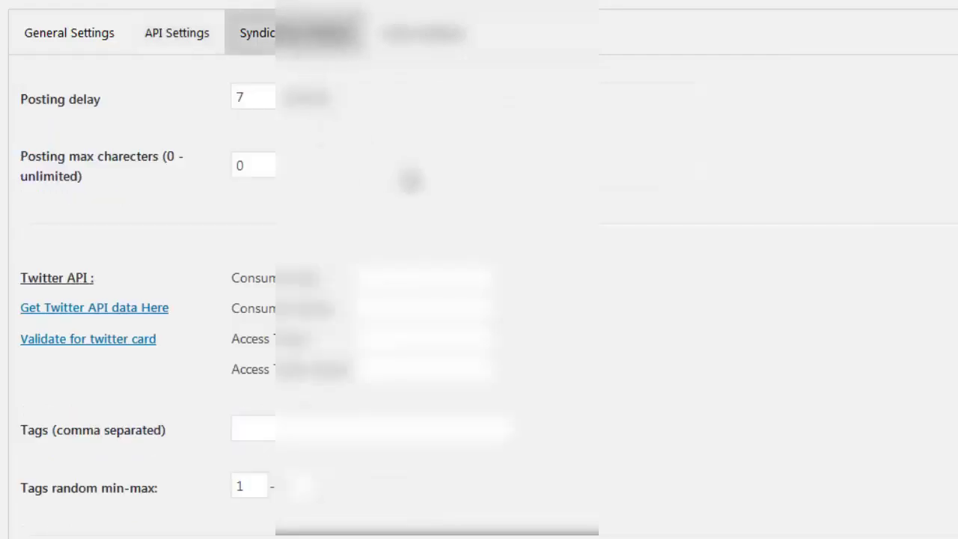
scroll(431, 185, "down", 3)
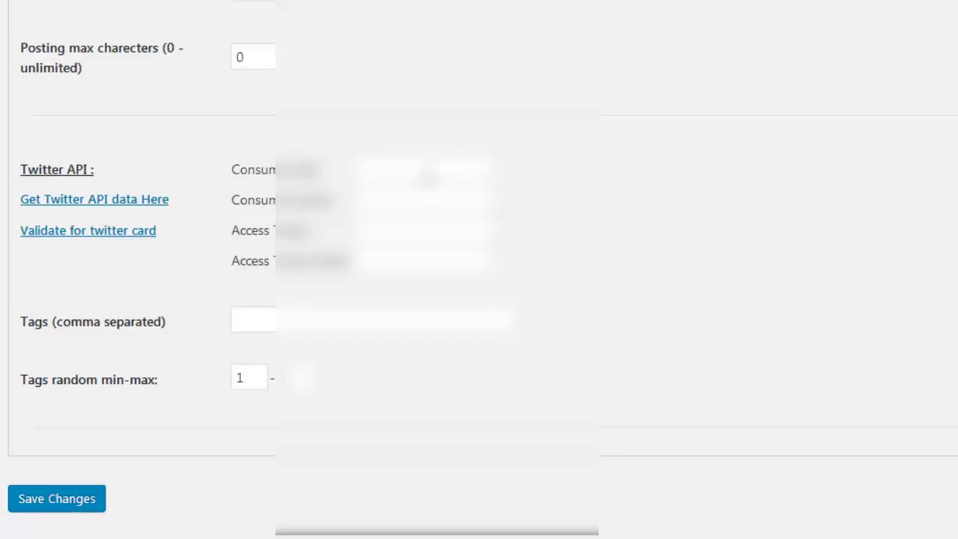
scroll(426, 179, "down", 3)
scroll(427, 184, "up", 6)
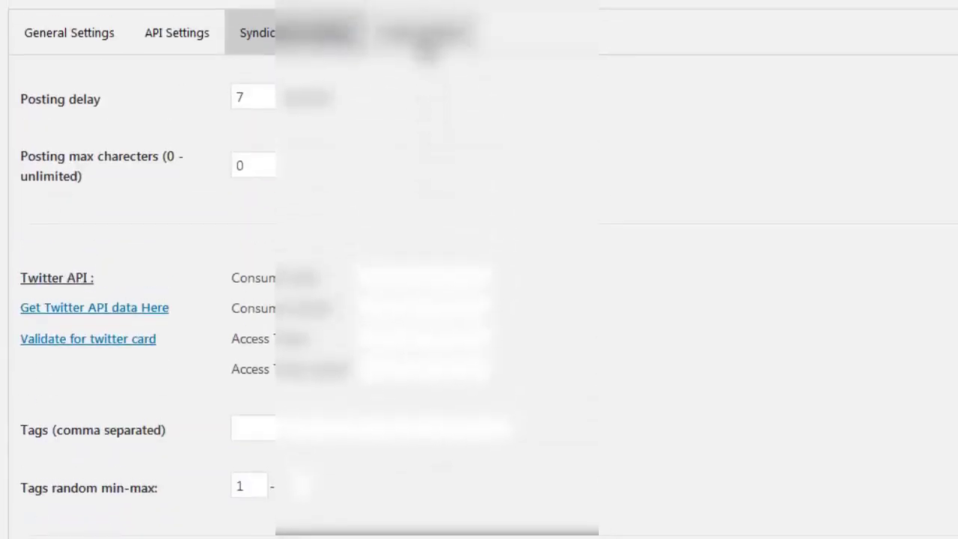
Step: Review the competition analysis settings, from the keyword difficulty colour ranges to the PA, DA and backlinks scoring ranges
left_click(424, 36)
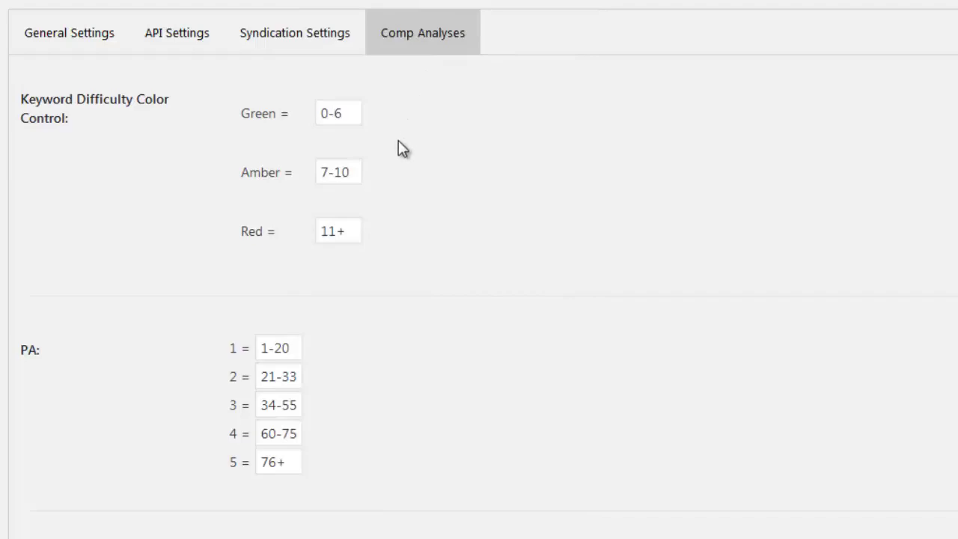
scroll(398, 141, "down", 3)
scroll(398, 141, "down", 3)
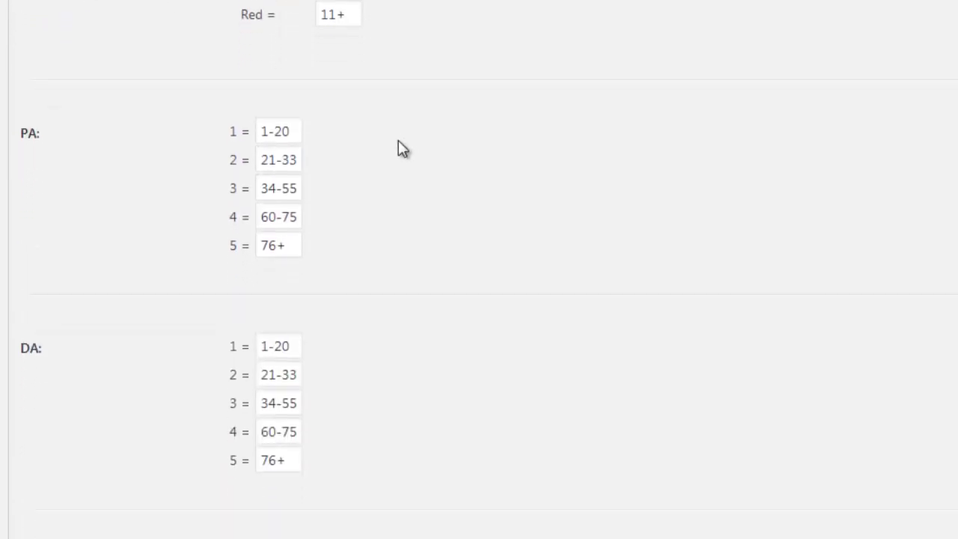
scroll(398, 148, "down", 3)
scroll(398, 147, "down", 2)
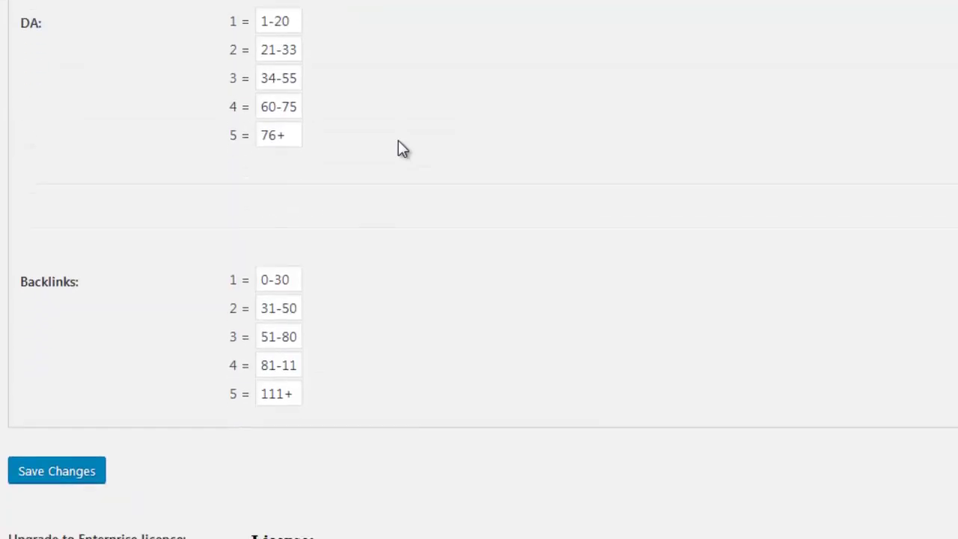
scroll(398, 147, "up", 8)
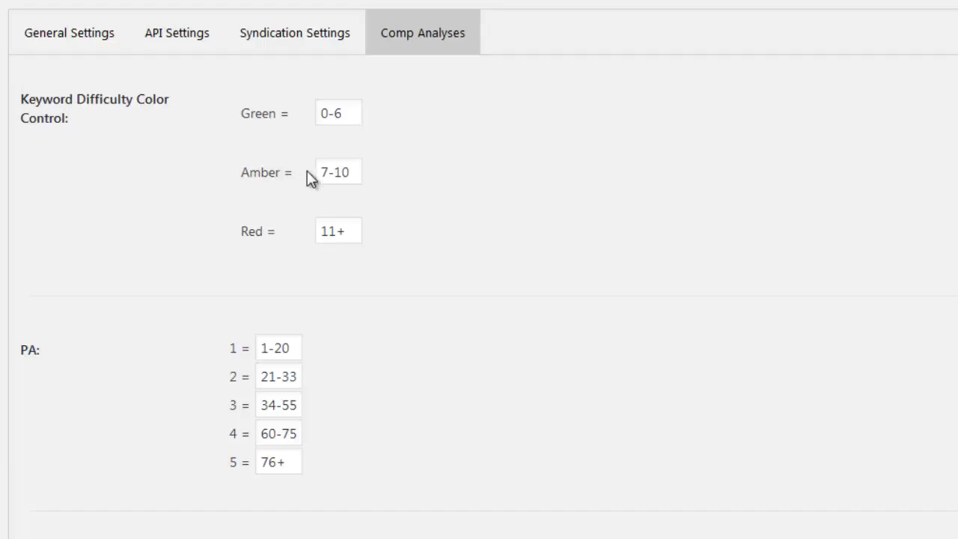
scroll(455, 172, "down", 8)
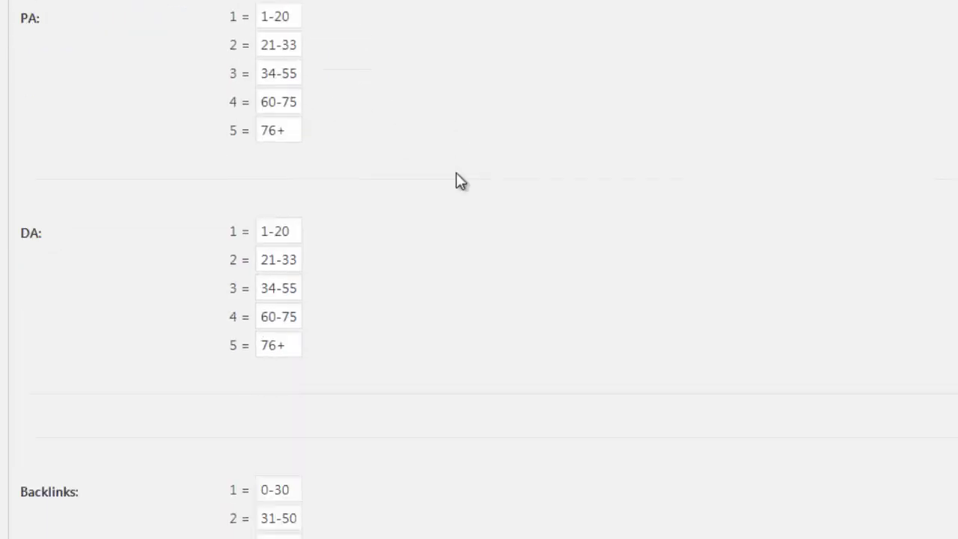
scroll(457, 173, "up", 8)
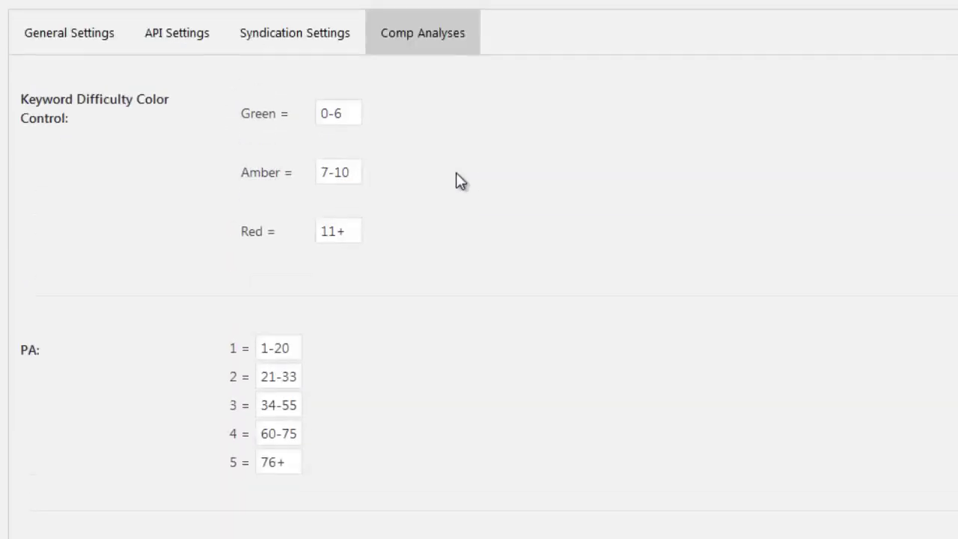